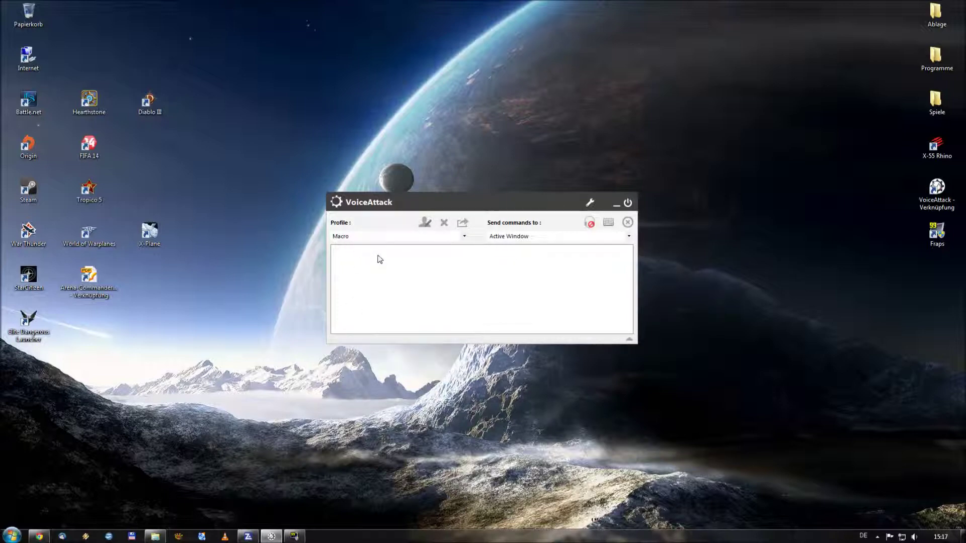
Step: Open the Macro profile for editing and view the spoken response of its Susi command
click(425, 224)
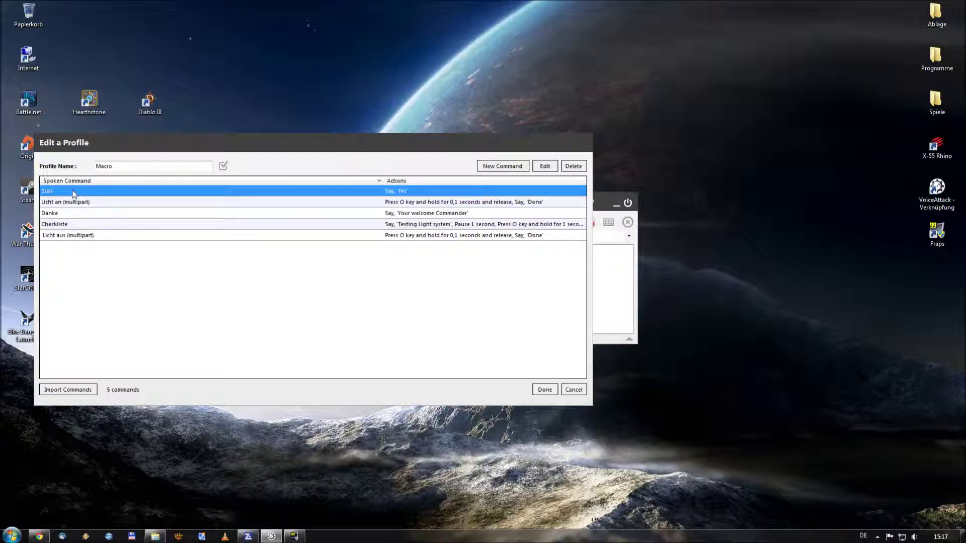
click(59, 214)
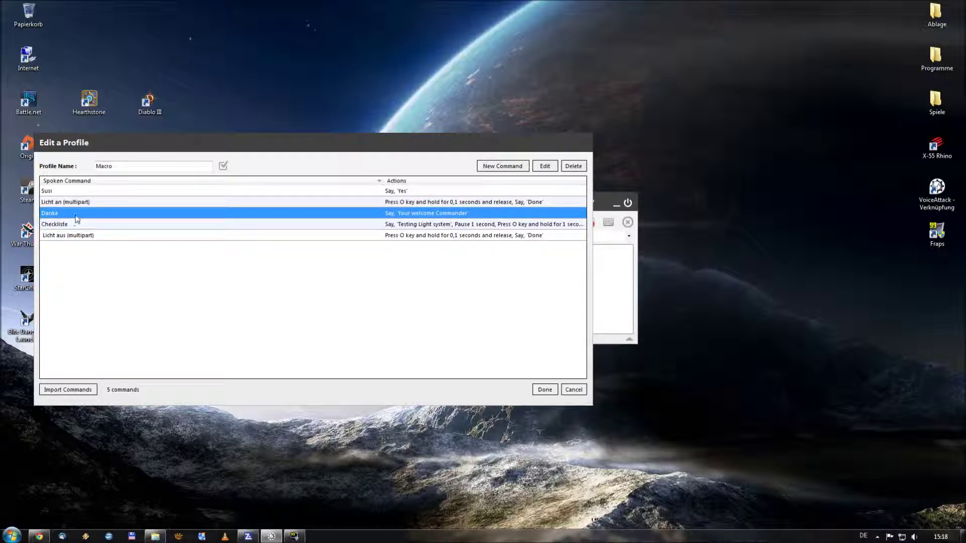
click(399, 192)
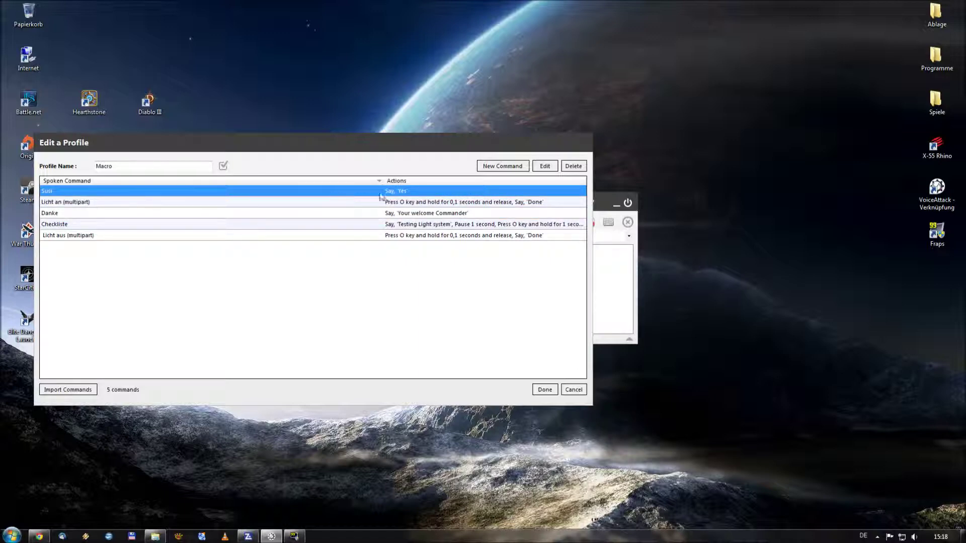
double_click(406, 195)
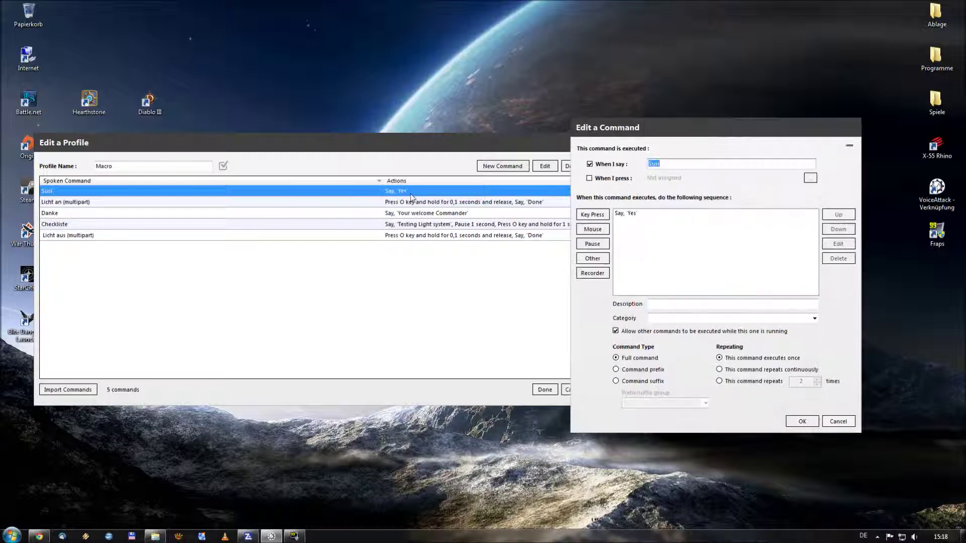
click(632, 213)
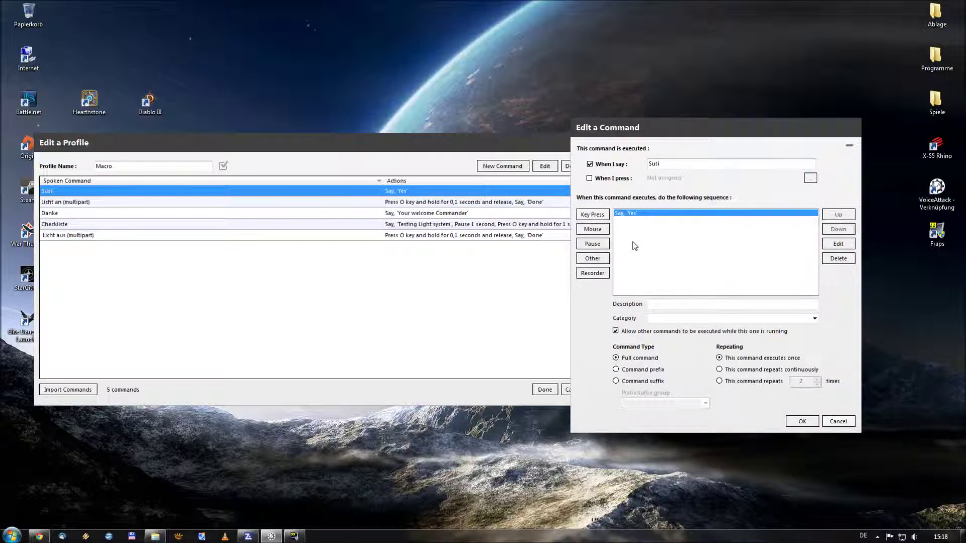
Step: View the Say Something with Text-To-Speech action's options for the Susi command, and close the command without changes
click(593, 259)
click(409, 162)
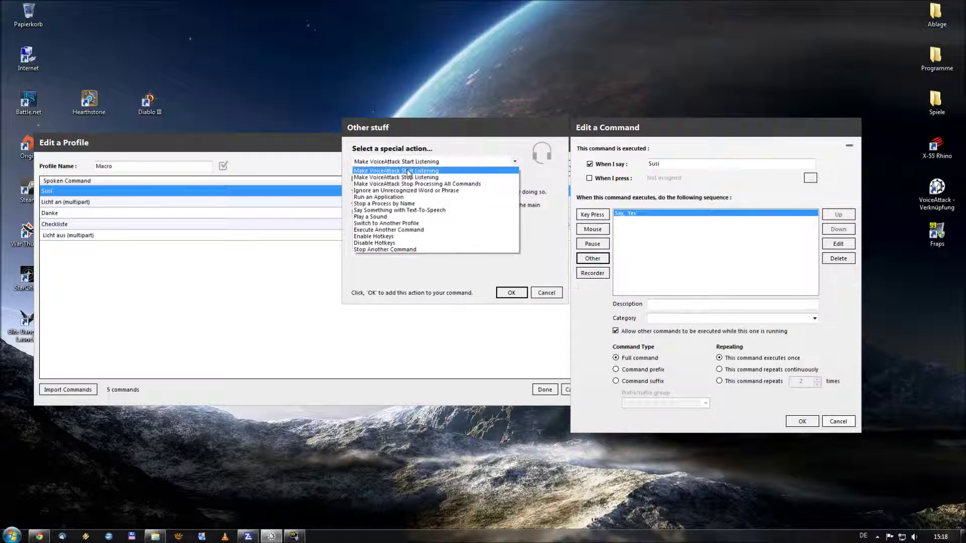
click(463, 211)
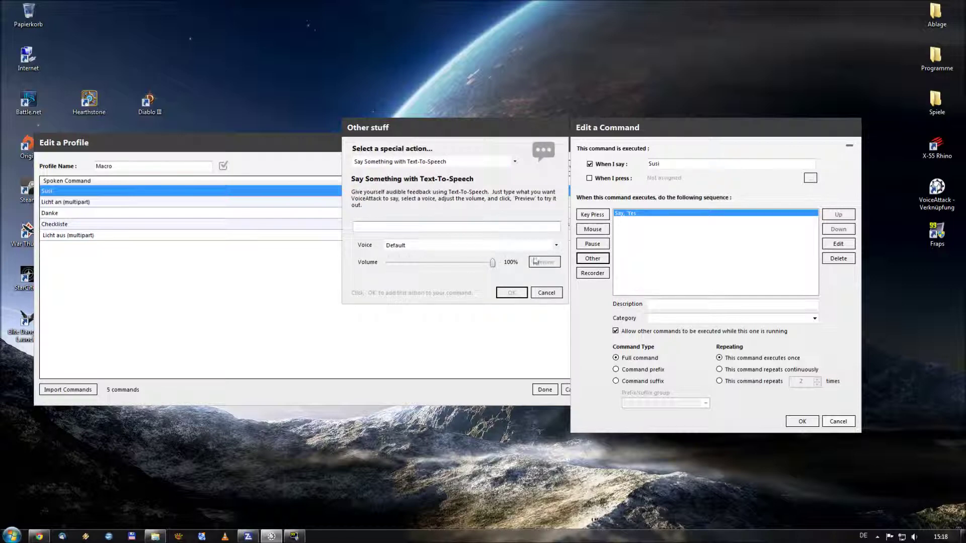
click(546, 293)
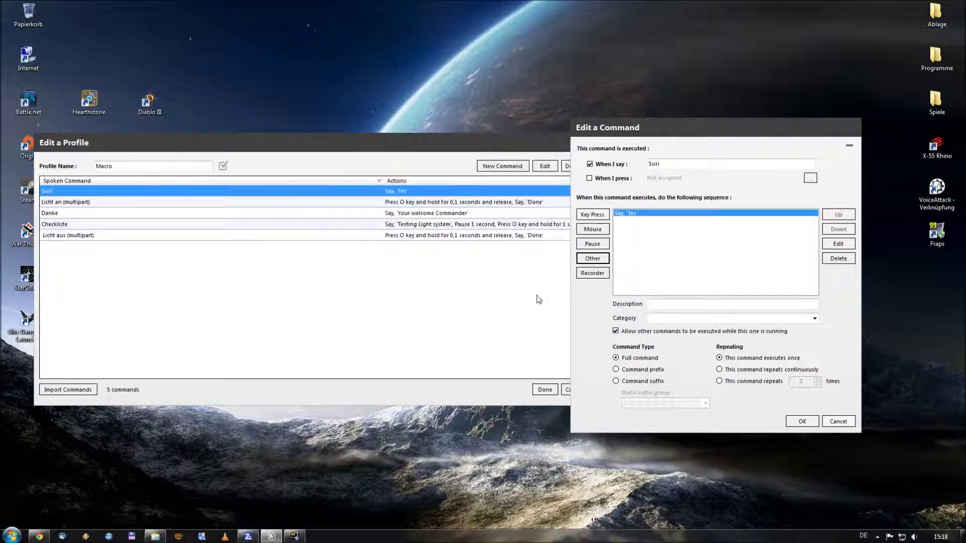
click(838, 421)
Step: View the Danke command's spoken response and close the command without changes
click(88, 215)
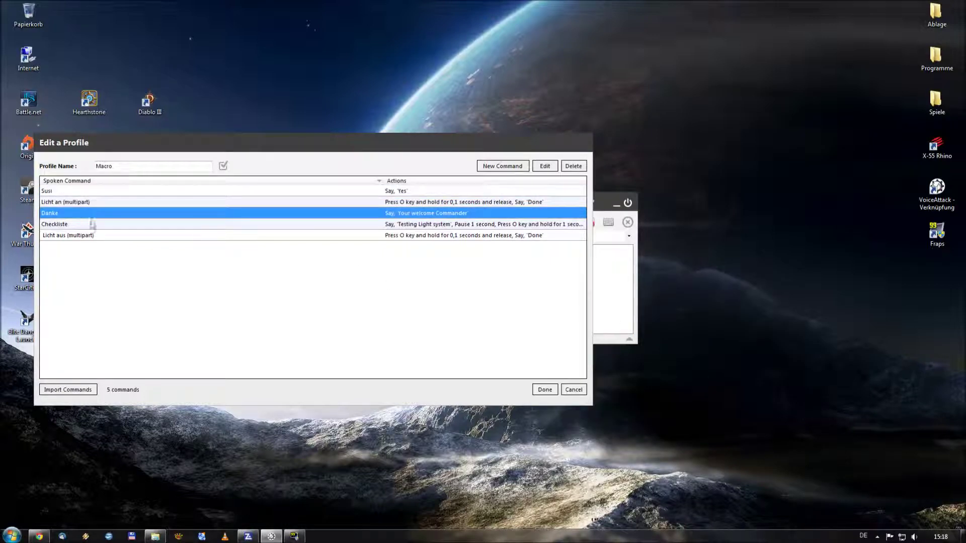
double_click(400, 216)
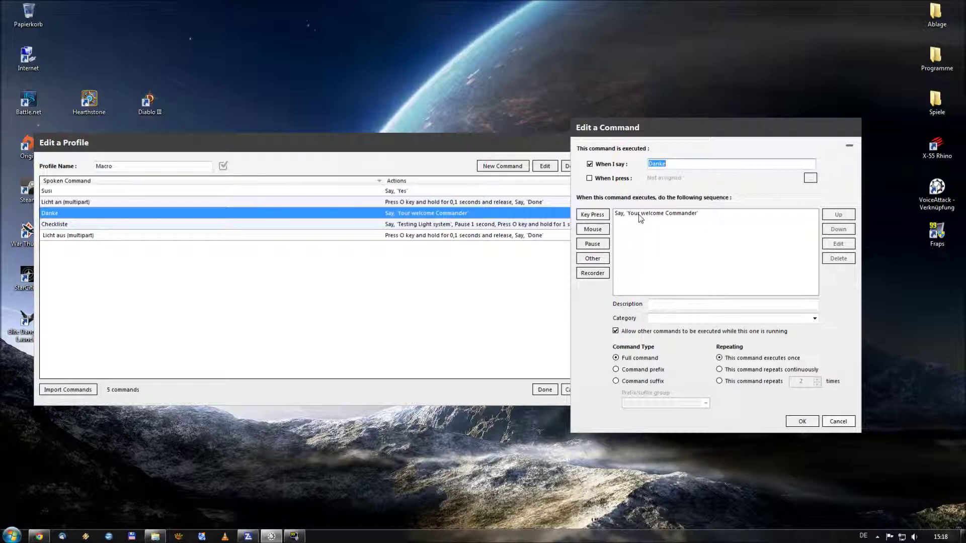
click(838, 421)
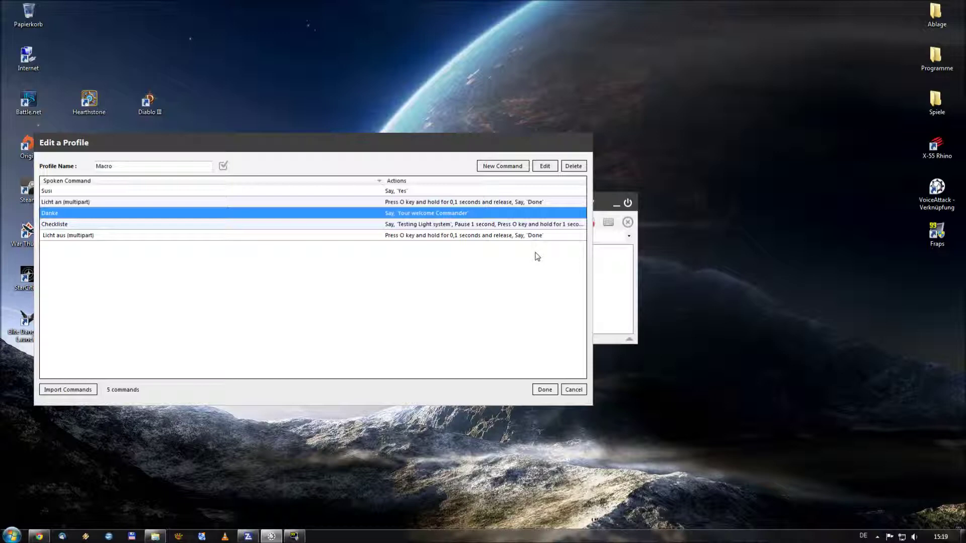
Step: Open the Licht an command and examine its trigger phrases, O key press and spoken response
double_click(91, 205)
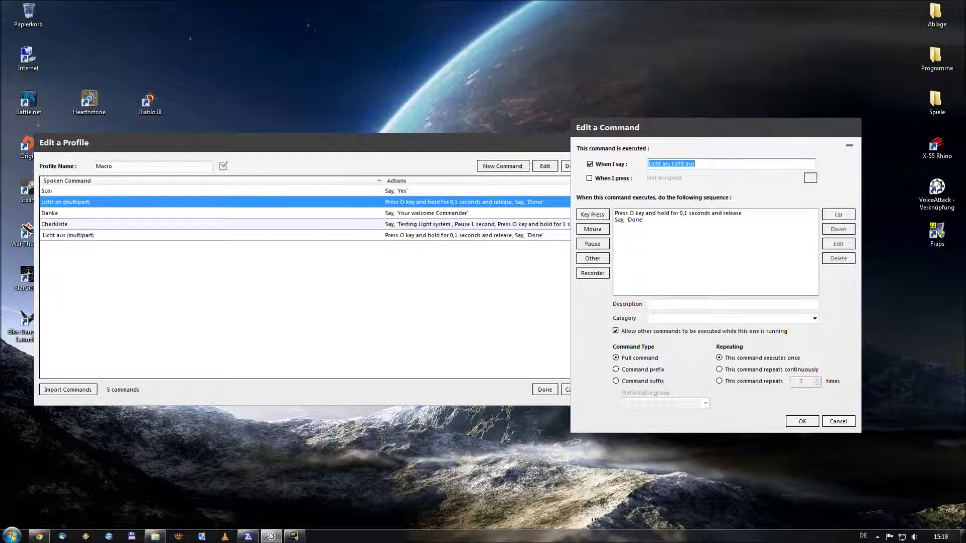
click(669, 164)
click(664, 213)
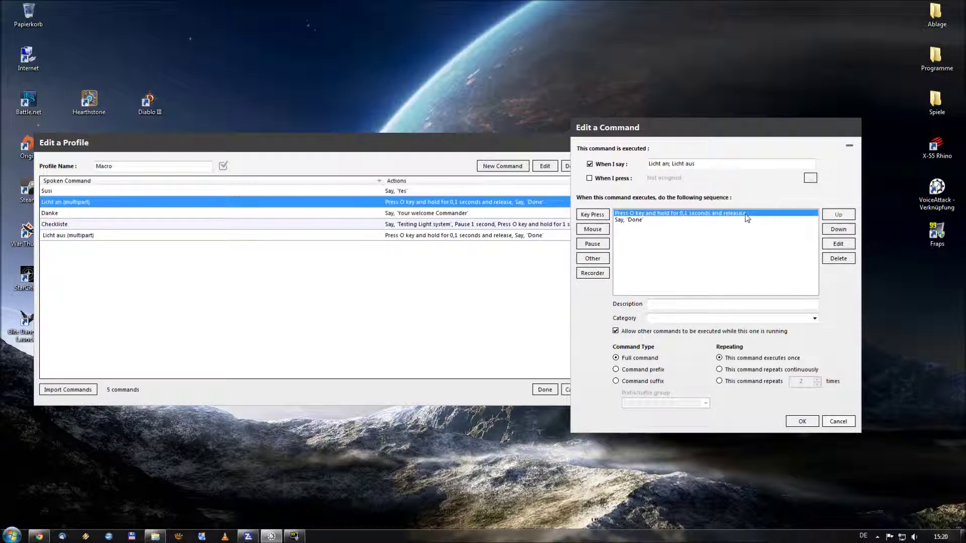
click(644, 222)
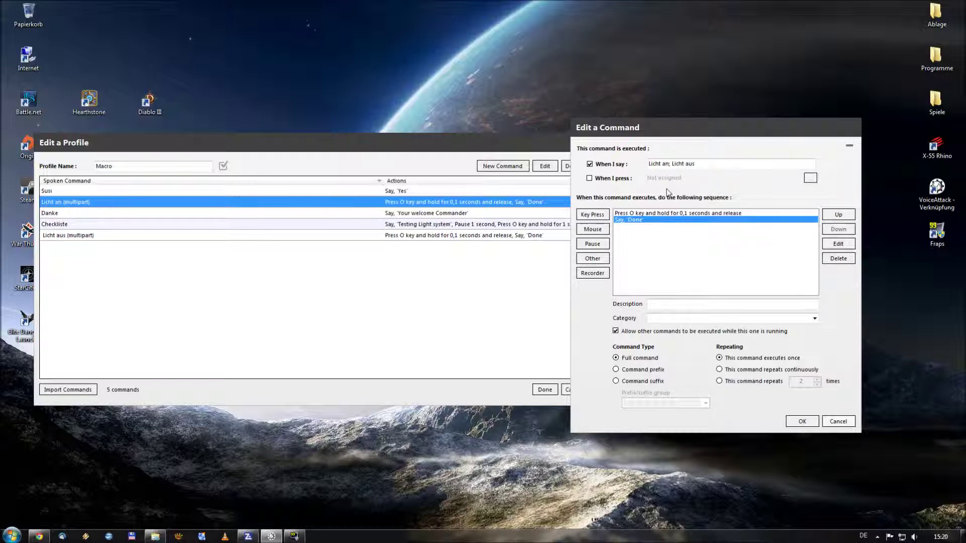
click(680, 214)
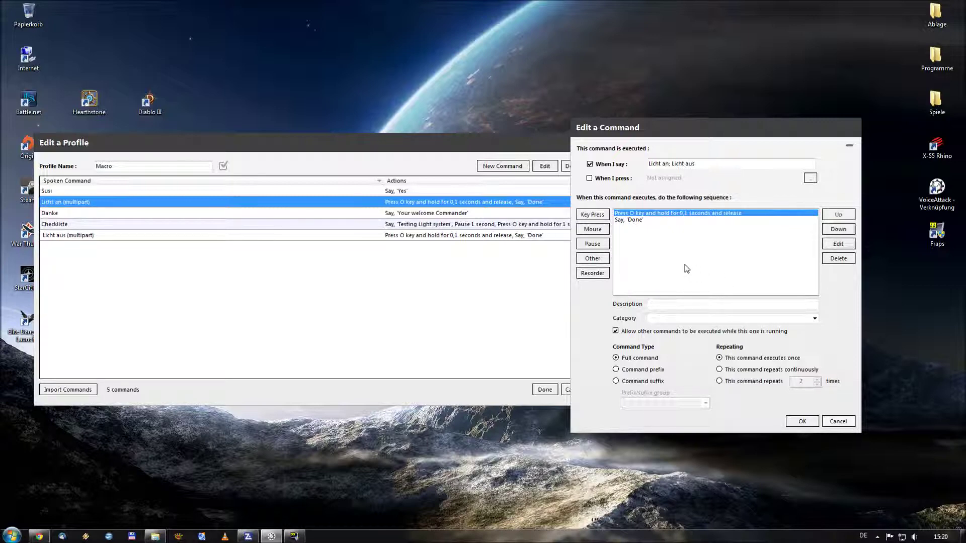
Step: Try adding "Quit;" as an alternative to the Licht an command's spoken response 'Done', and discard the changes
double_click(634, 224)
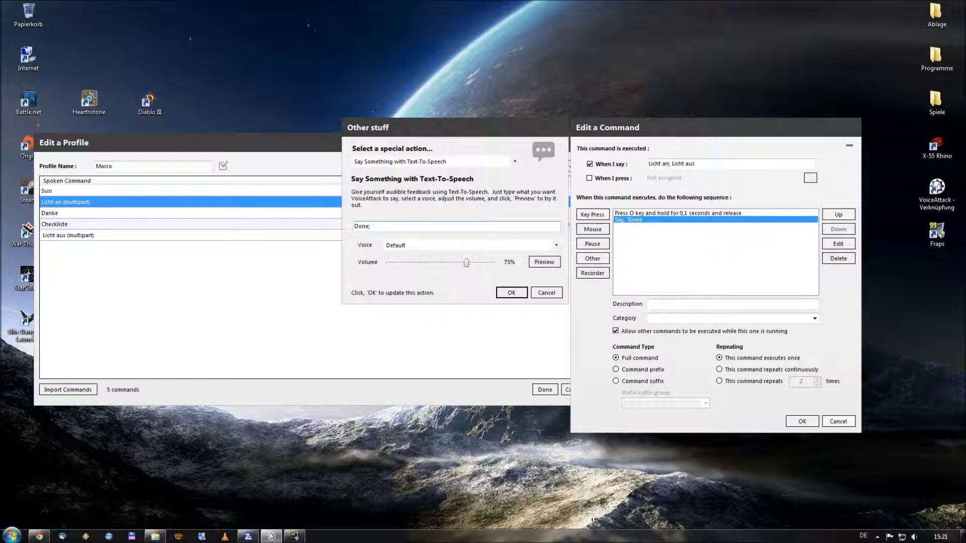
text(Quit;)
click(545, 293)
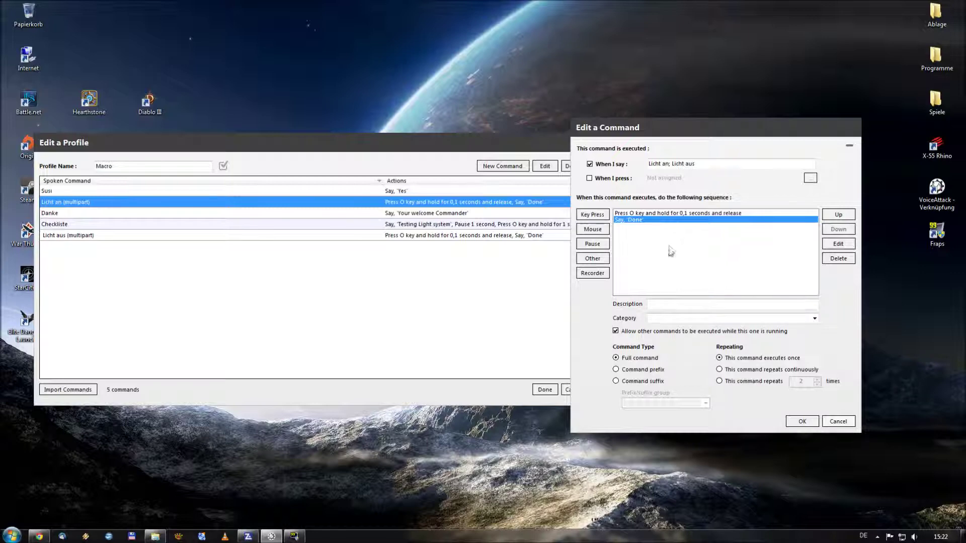
click(838, 421)
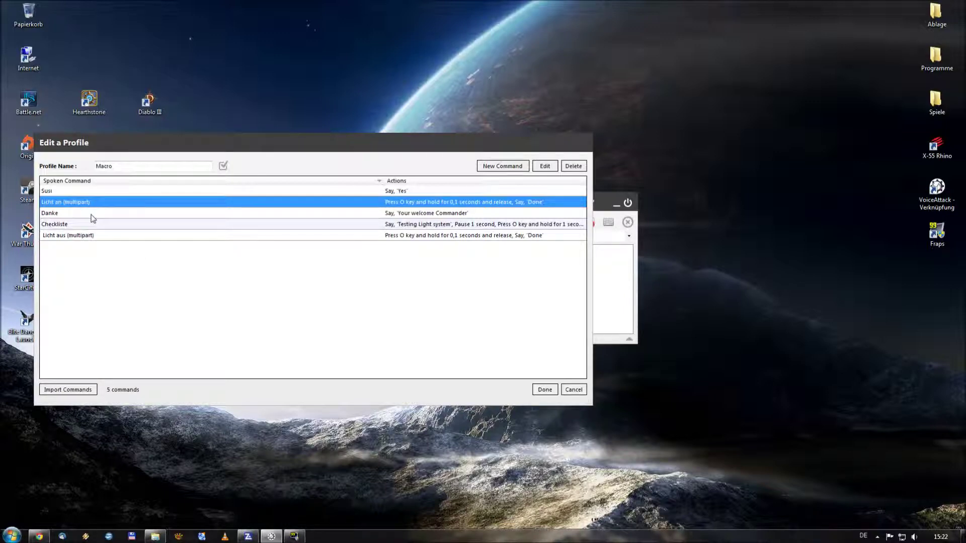
Step: Open the Checkliste command and look through its action sequence, including the opening 'Testing Light system' announcement and pause
click(81, 226)
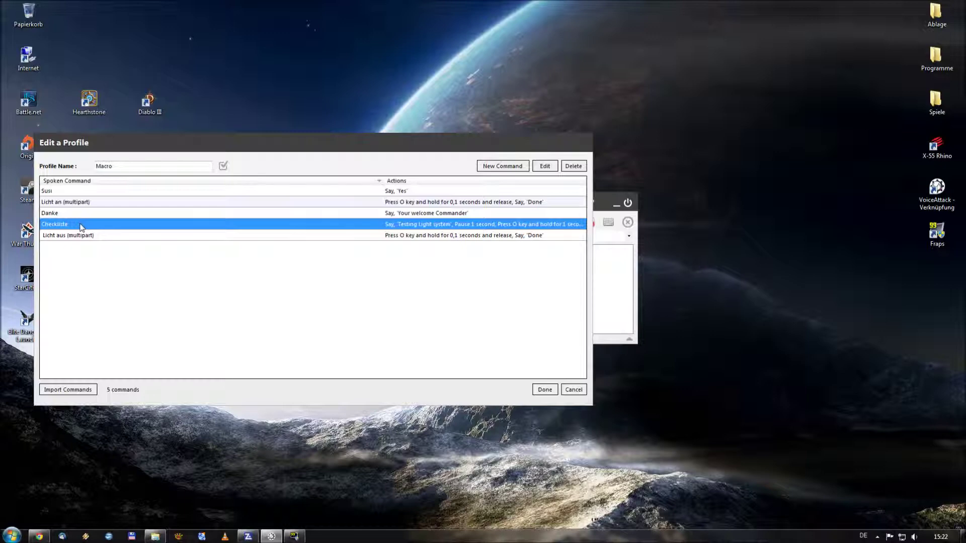
double_click(81, 226)
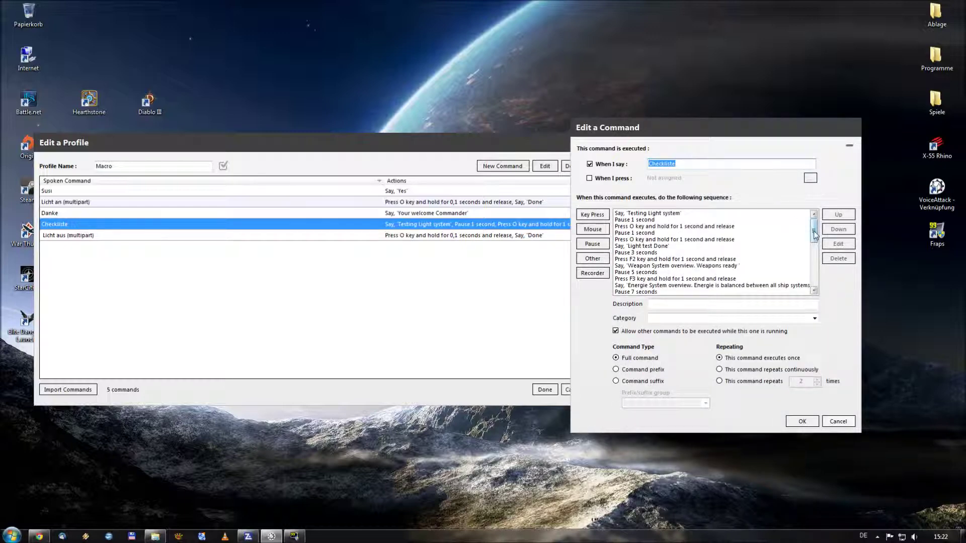
mouse_move(814, 235)
mouse_down()
mouse_move(816, 267)
mouse_move(814, 228)
mouse_up()
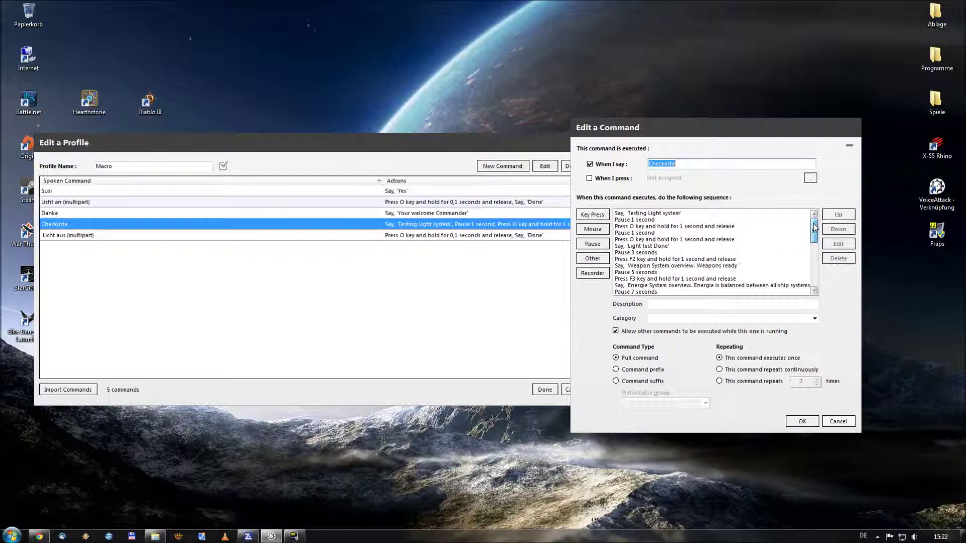
click(679, 234)
scroll(678, 238, down, 1)
scroll(677, 238, up, 2)
scroll(678, 238, down, 1)
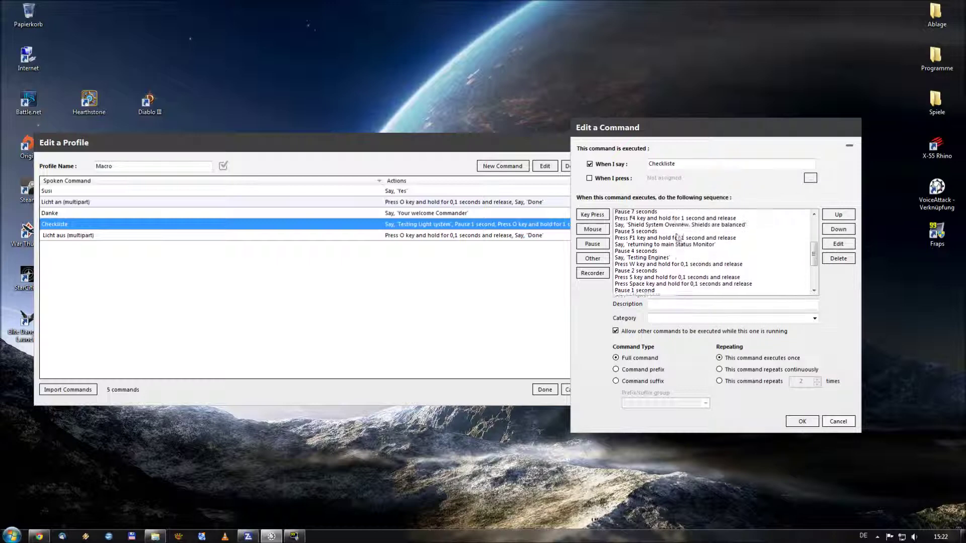
scroll(677, 238, up, 2)
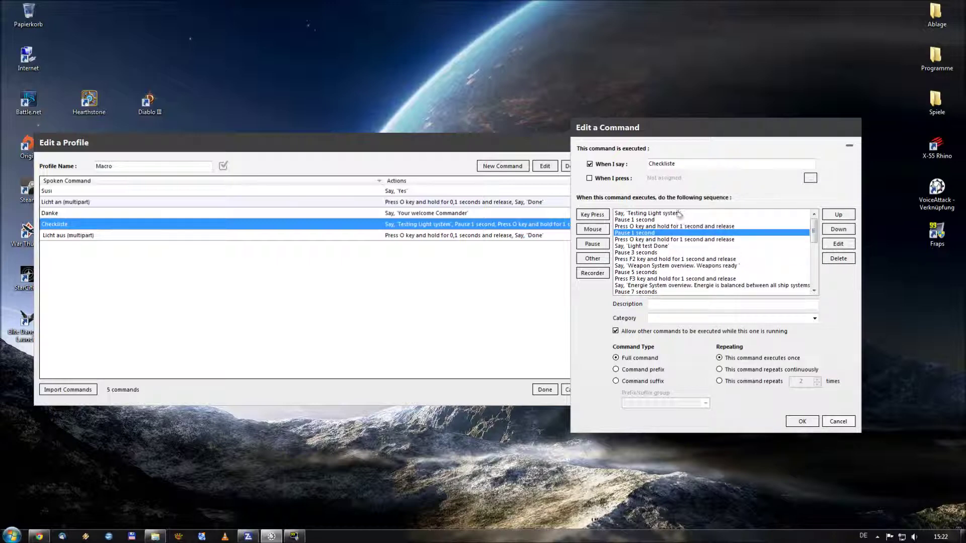
click(629, 213)
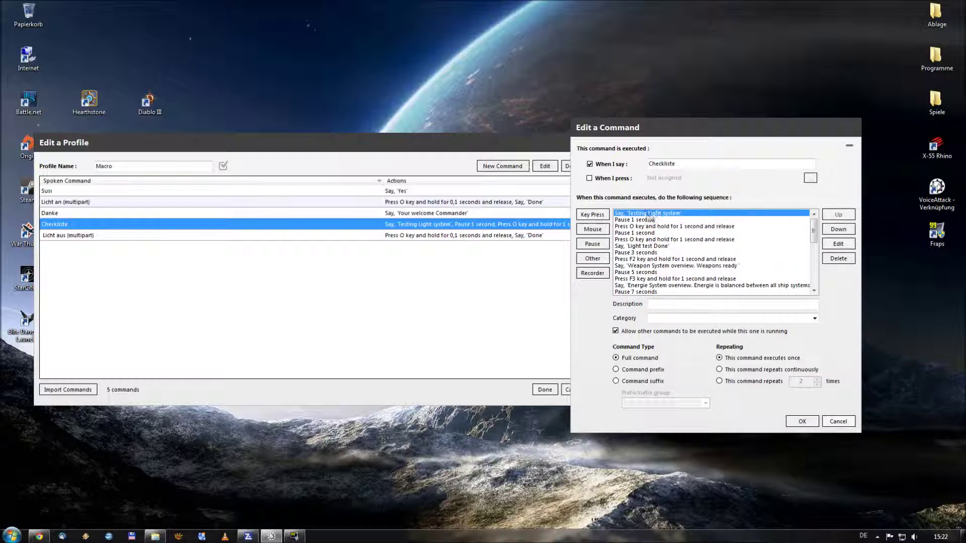
click(645, 220)
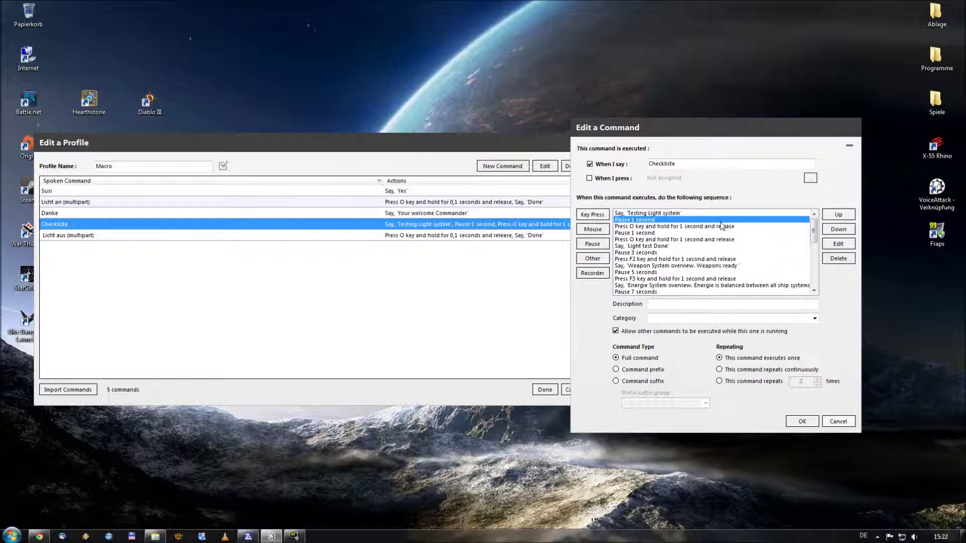
click(650, 214)
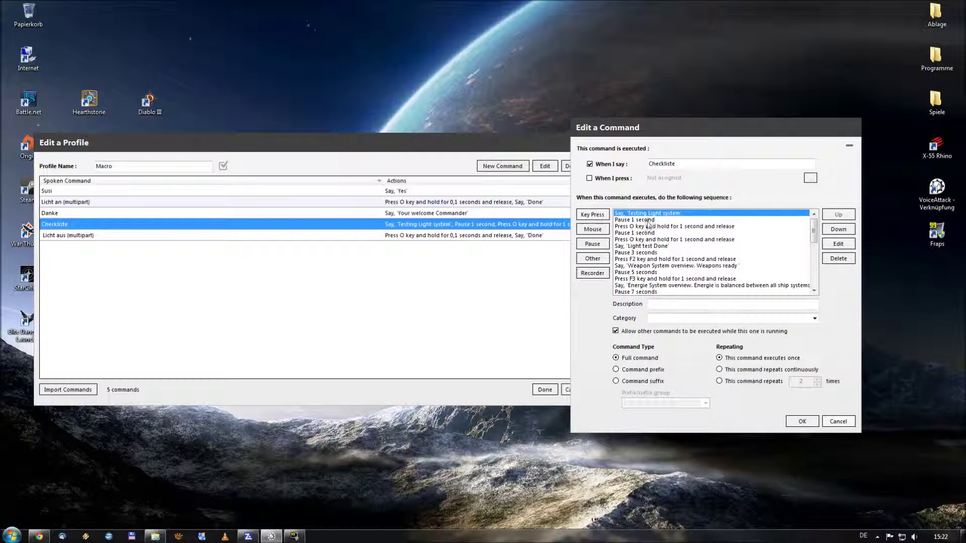
Step: Insert a 1-second pause after the first pause in the Checkliste sequence and delete it again
click(650, 220)
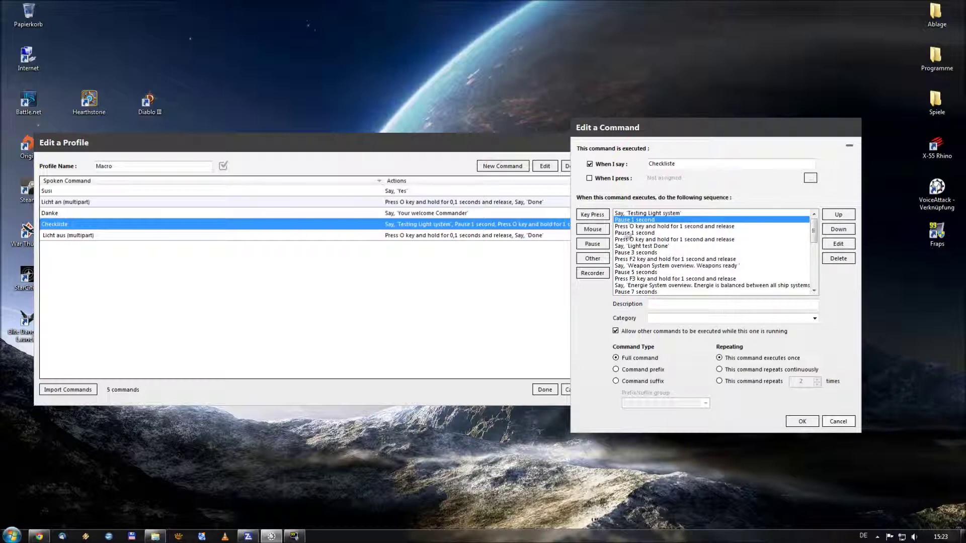
click(593, 245)
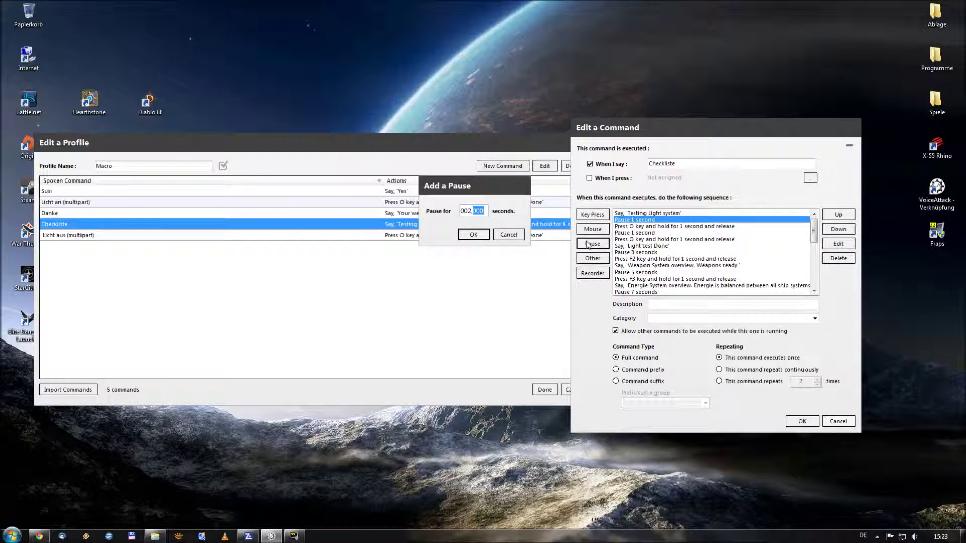
key(End)
key(BackSpace)
text(1)
click(474, 235)
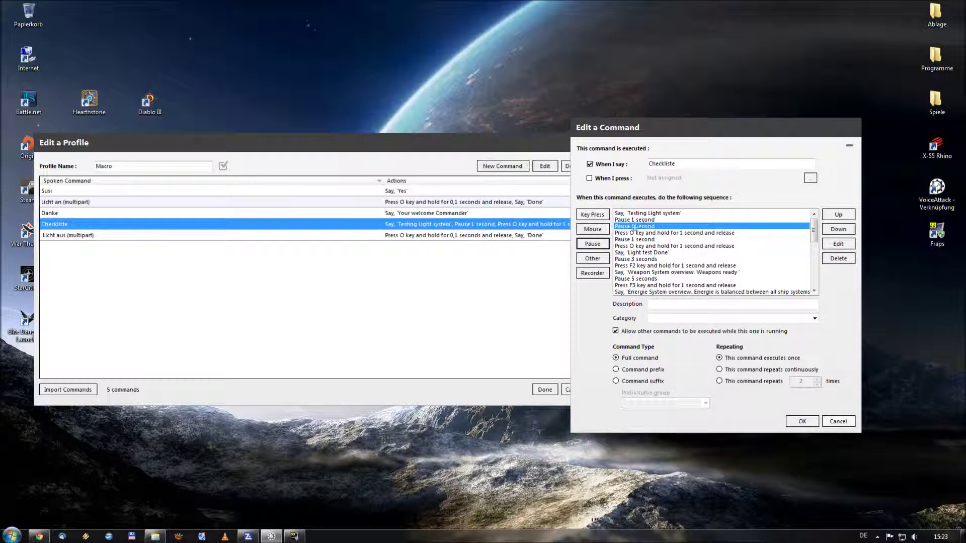
click(838, 258)
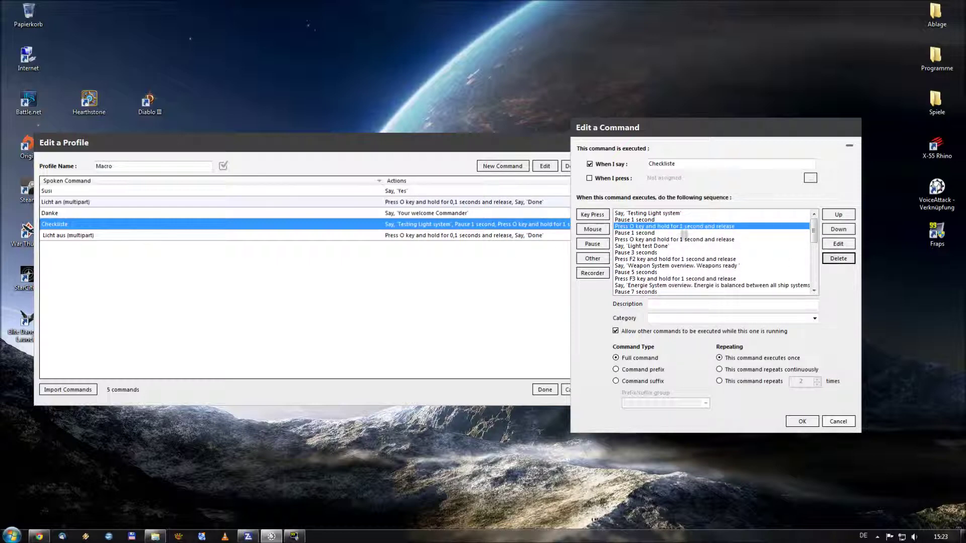
Step: Examine the light test portion of the Checkliste sequence, from the first pause to the pause following 'Light test Done'
click(640, 221)
click(649, 227)
click(682, 233)
scroll(669, 227, down, 1)
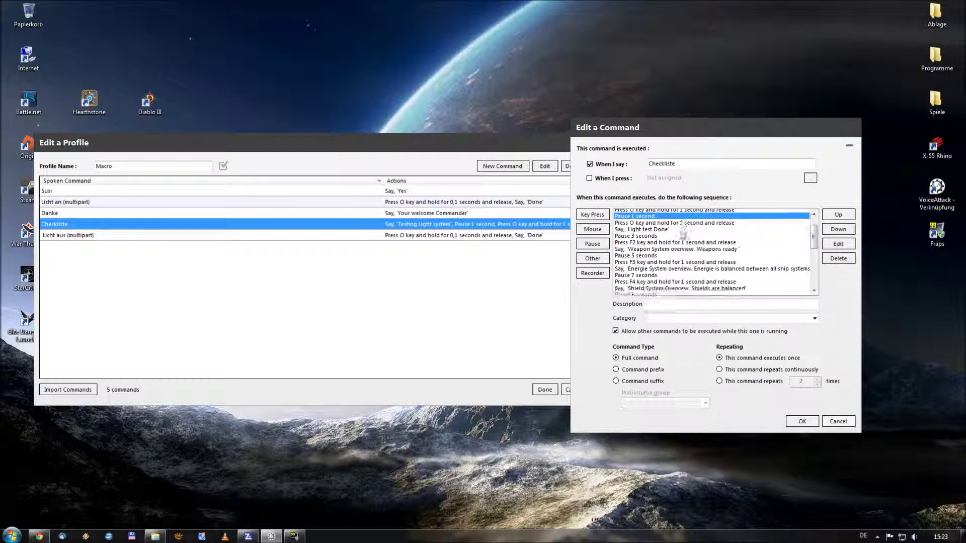
click(657, 220)
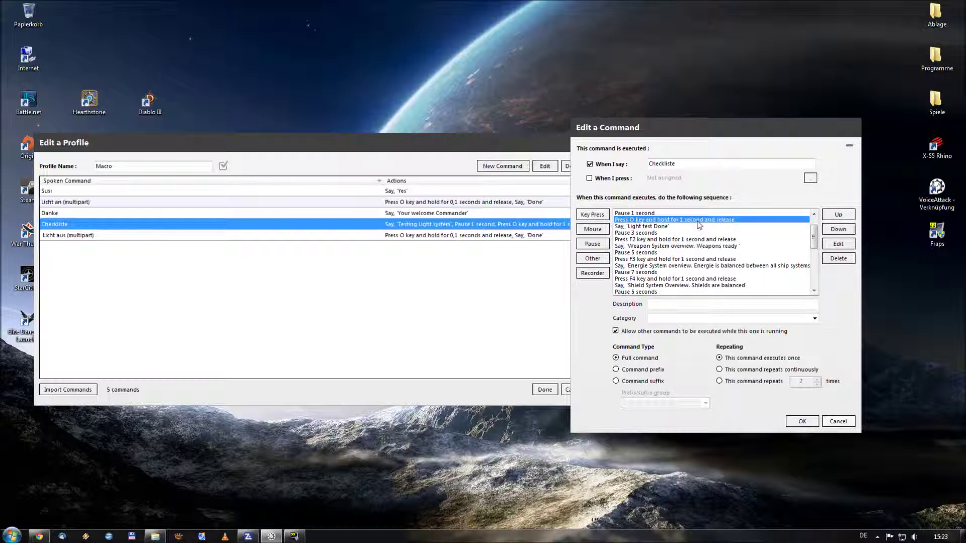
click(649, 226)
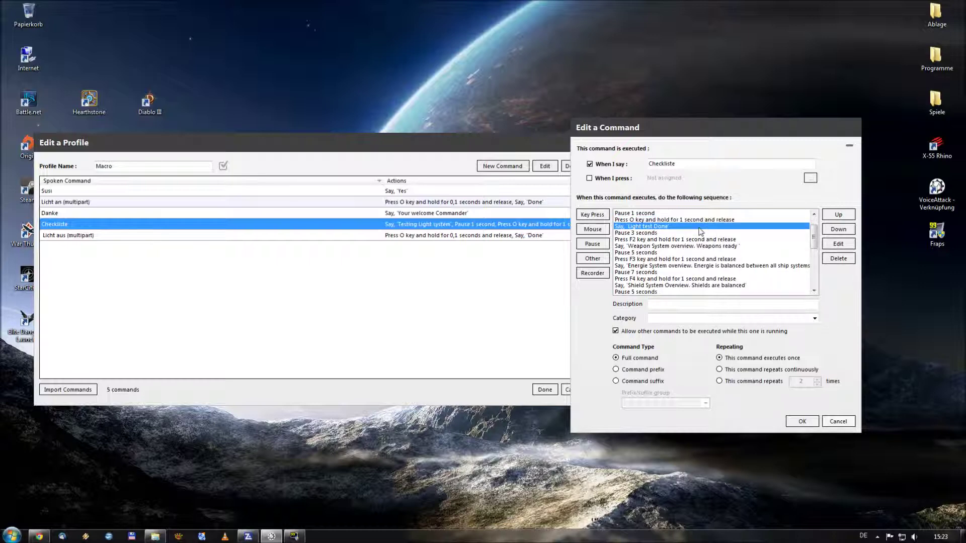
click(649, 234)
click(654, 227)
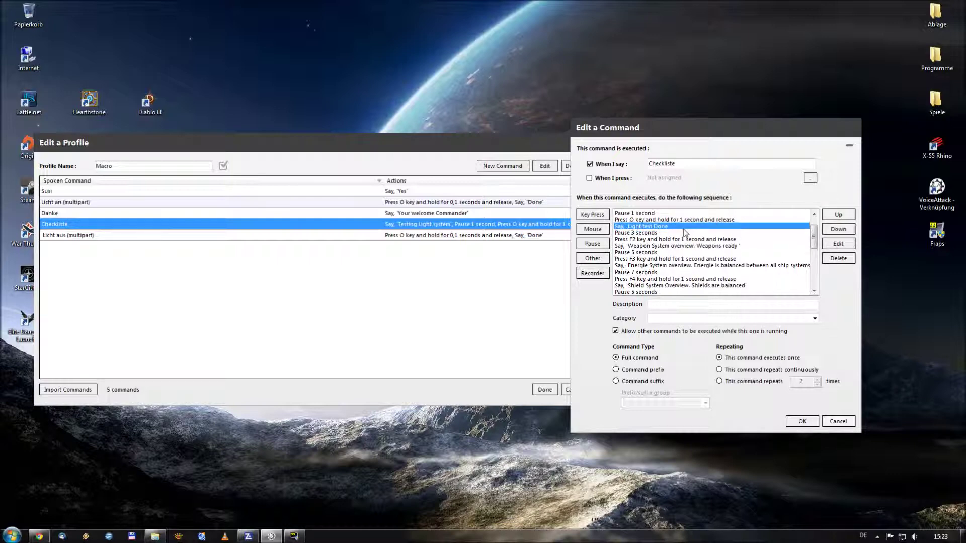
click(657, 234)
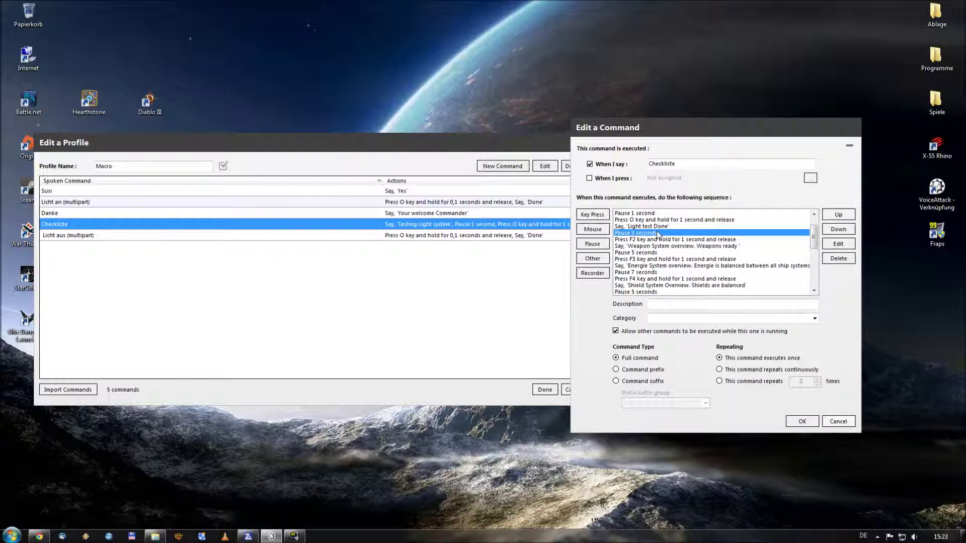
Step: Select the F2 key press in the Checkliste sequence, view the options for adding a key press, and cancel without adding one
scroll(658, 233, down, 1)
click(654, 220)
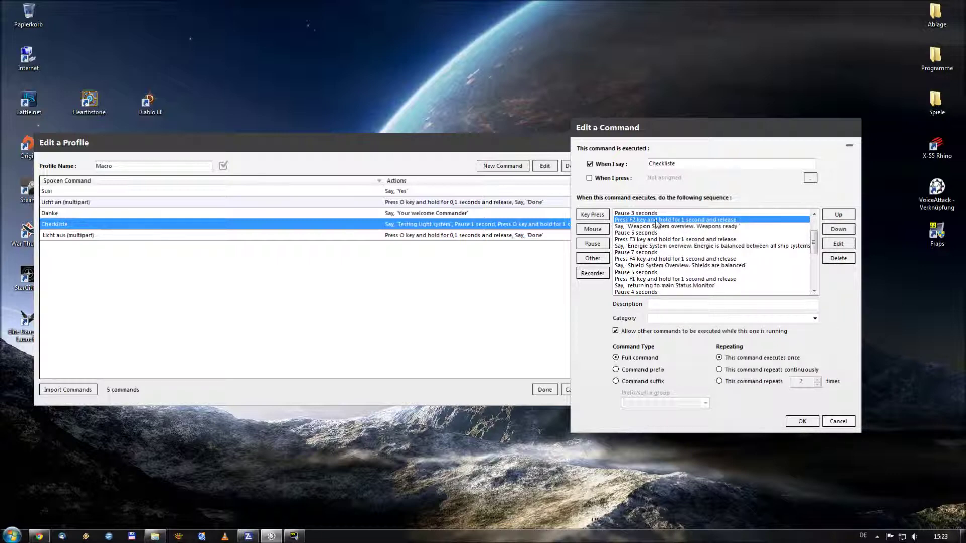
click(592, 215)
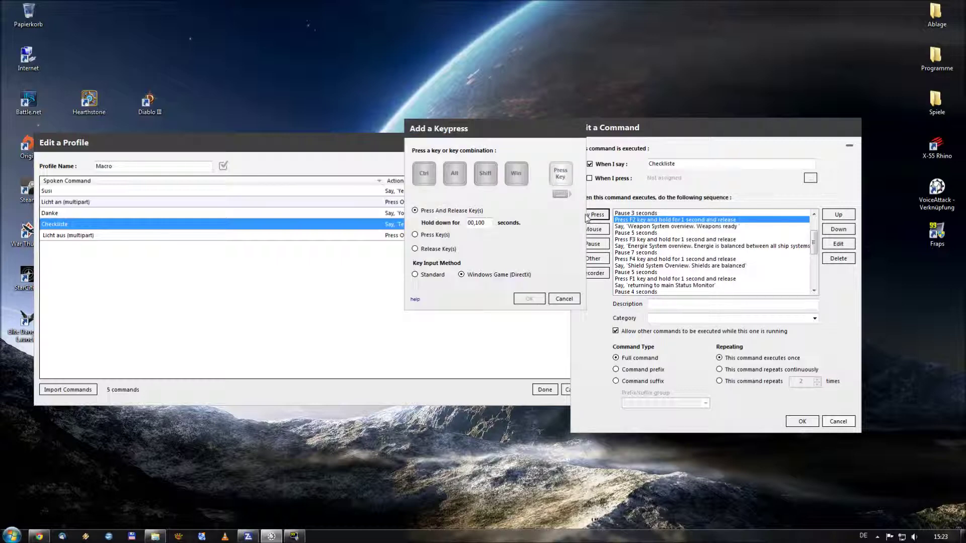
click(564, 298)
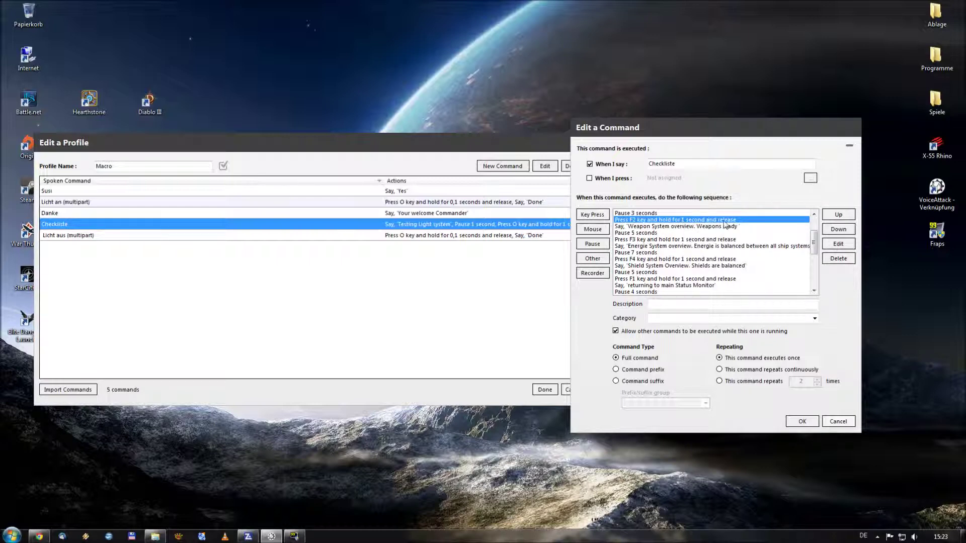
Step: Examine the weapon and energy overview actions in the Checkliste sequence, including the F3 key press and the pause after each announcement
click(649, 227)
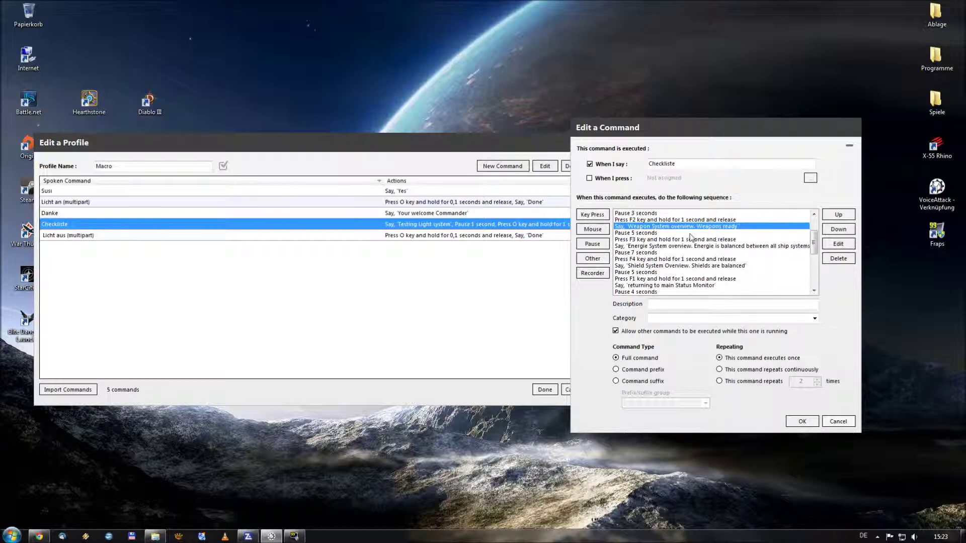
click(664, 233)
click(667, 229)
click(676, 233)
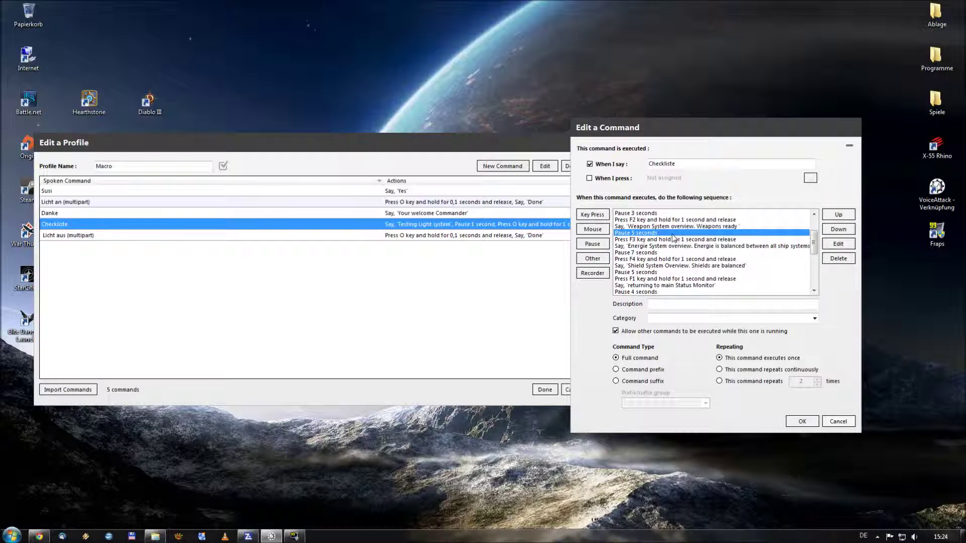
click(672, 239)
scroll(674, 242, down, 1)
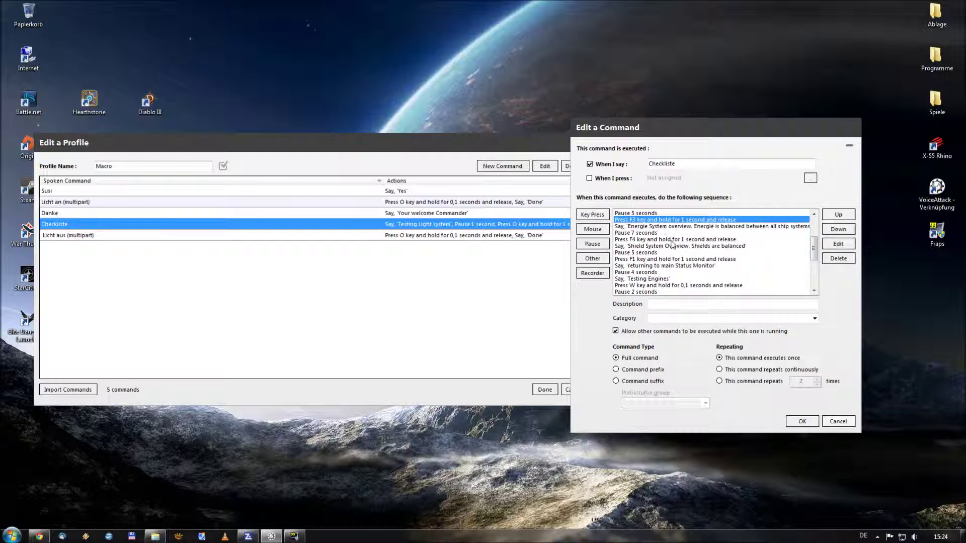
click(676, 227)
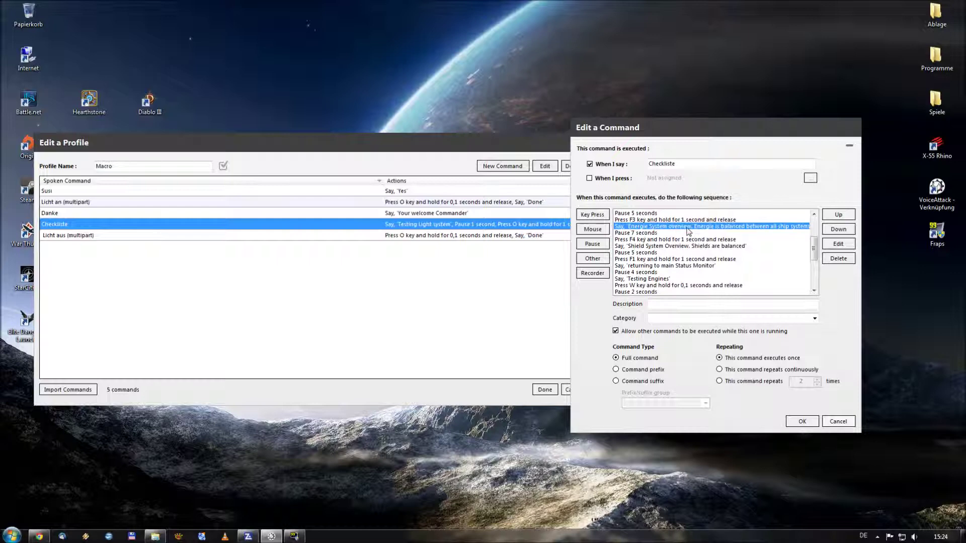
click(677, 233)
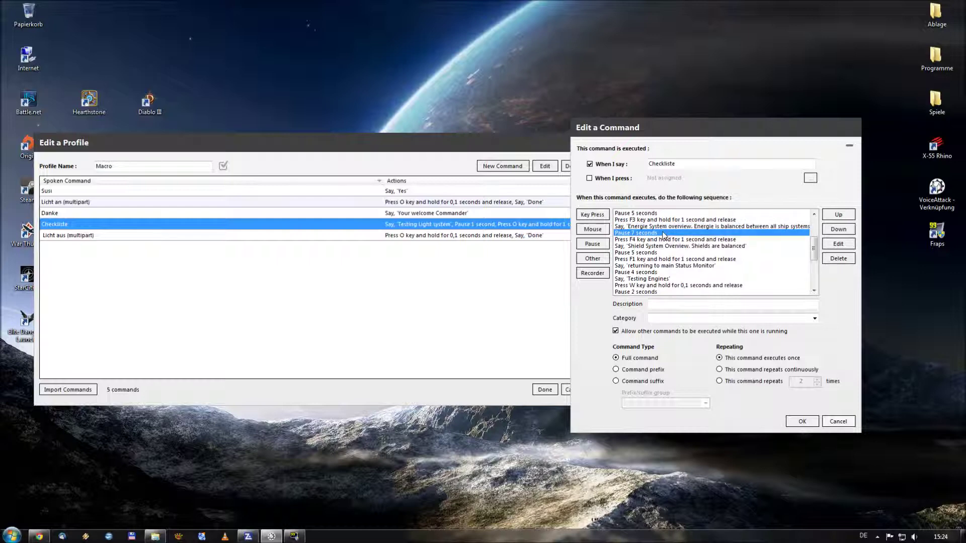
Step: Examine the shield overview actions in the Checkliste sequence, from the F4 key press to the F1 key press
click(673, 240)
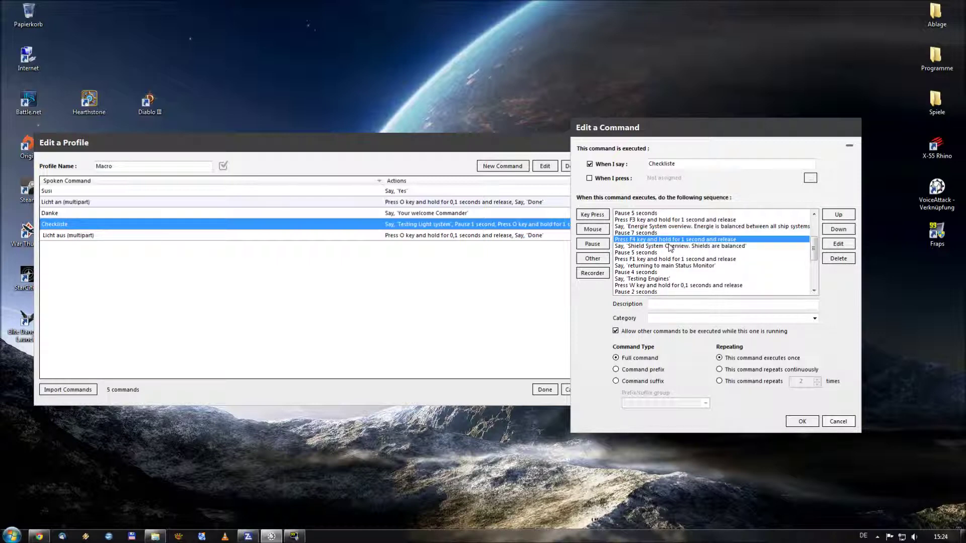
click(669, 247)
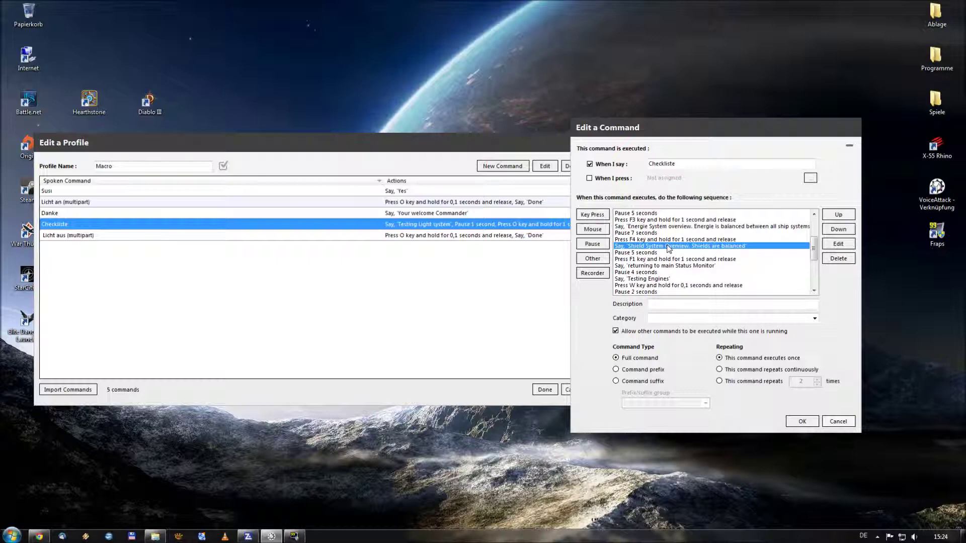
scroll(669, 248, down, 1)
click(652, 233)
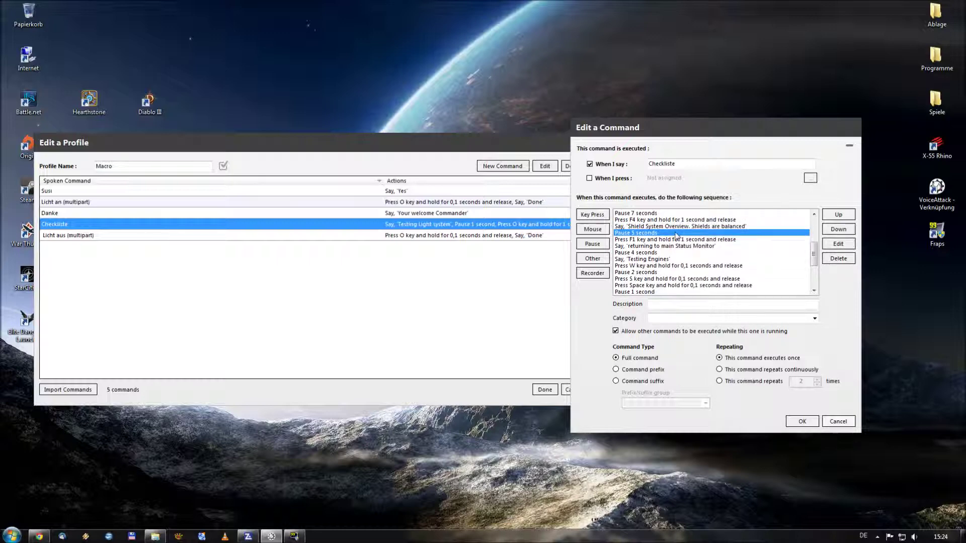
click(675, 240)
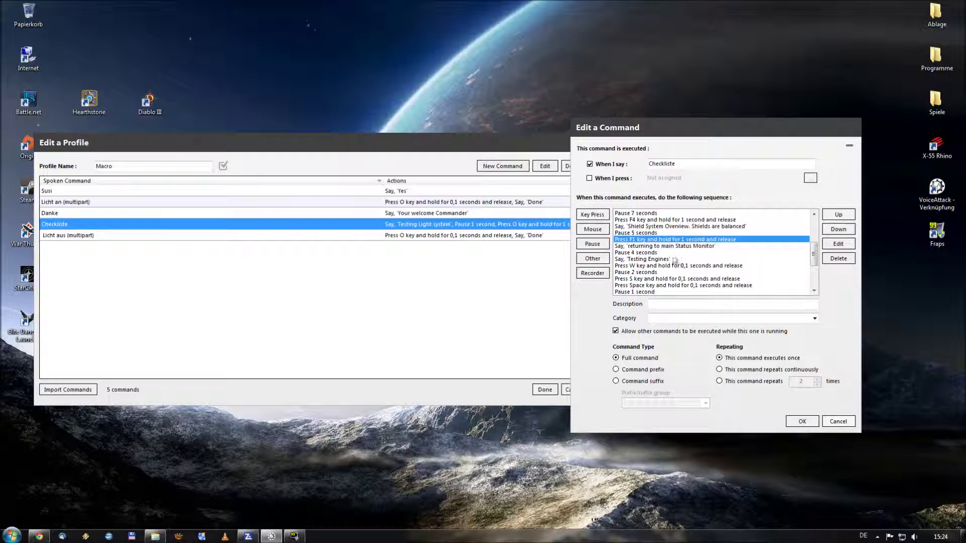
Step: Examine the engine test in the Checkliste sequence, from 'Testing Engines' through the W, S and Space key presses
click(674, 259)
scroll(679, 254, down, 2)
scroll(679, 253, down, 1)
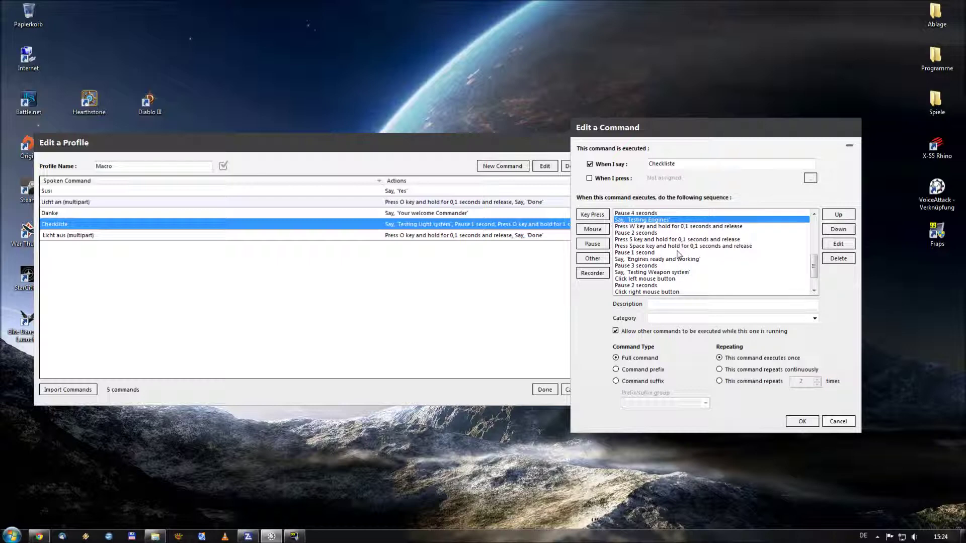
click(644, 227)
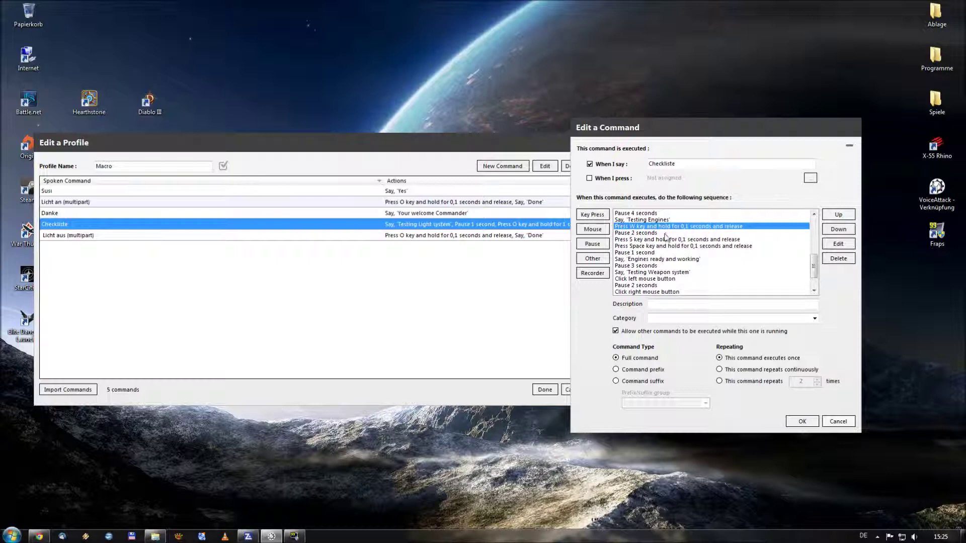
click(688, 233)
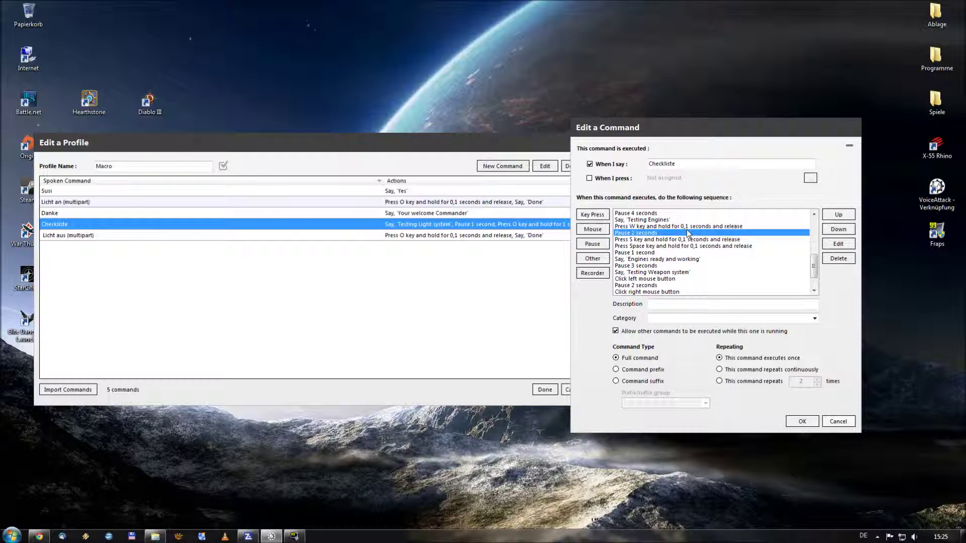
click(674, 240)
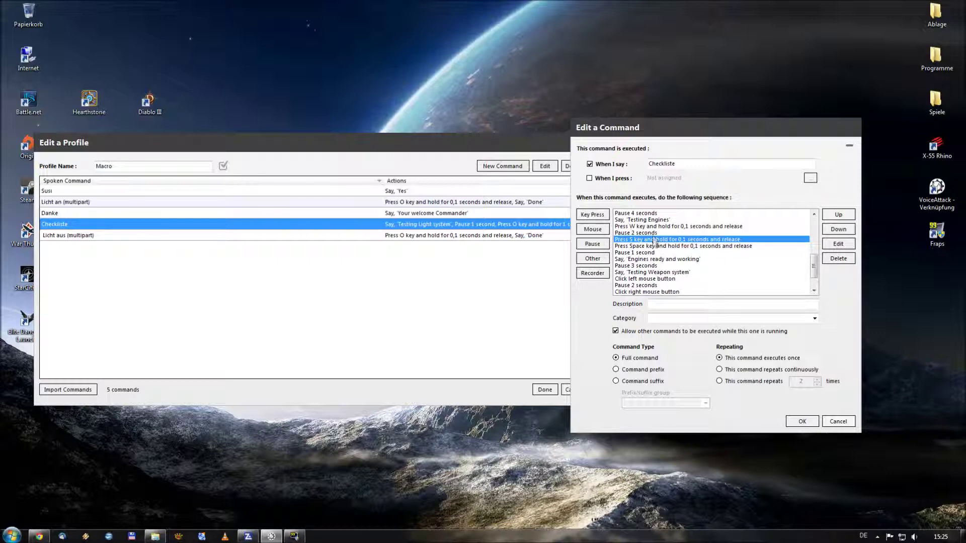
click(657, 227)
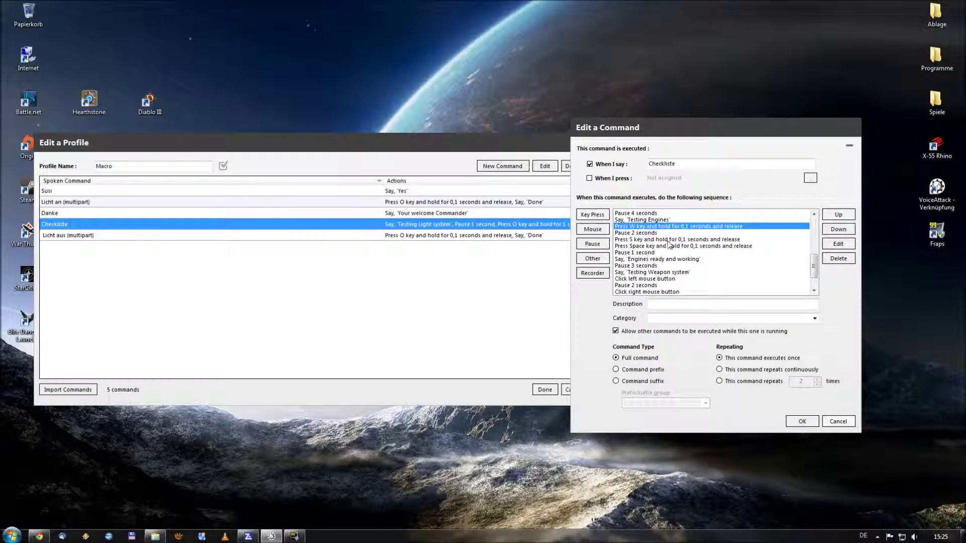
click(672, 240)
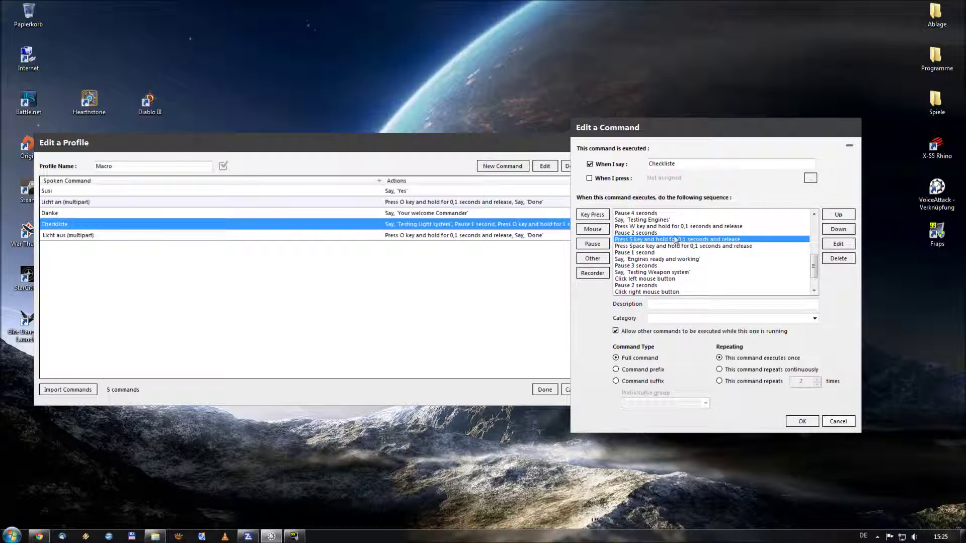
click(660, 247)
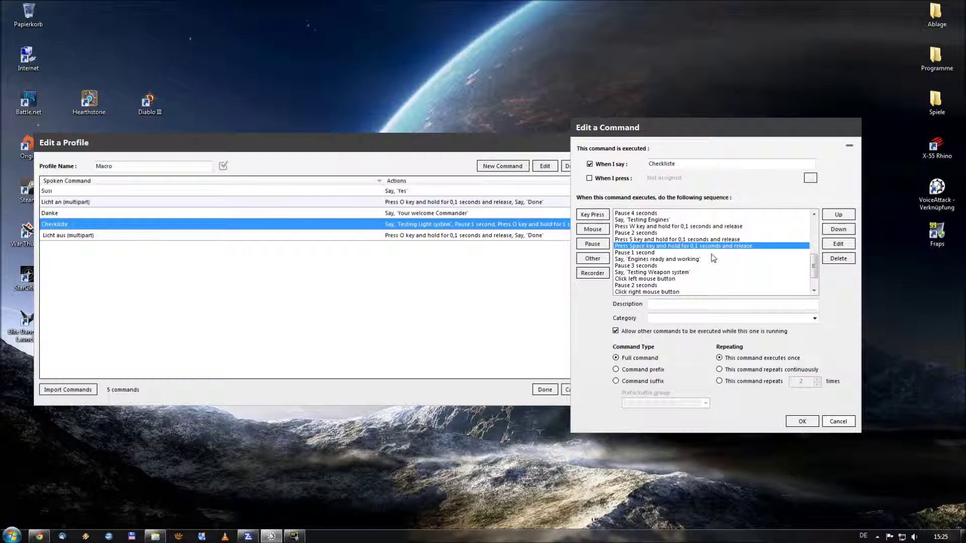
Step: Examine the weapon test in the Checkliste sequence, from 'Testing Weapon system' through both mouse-button actions to the pause after 'Weapons ready'
scroll(713, 258, down, 1)
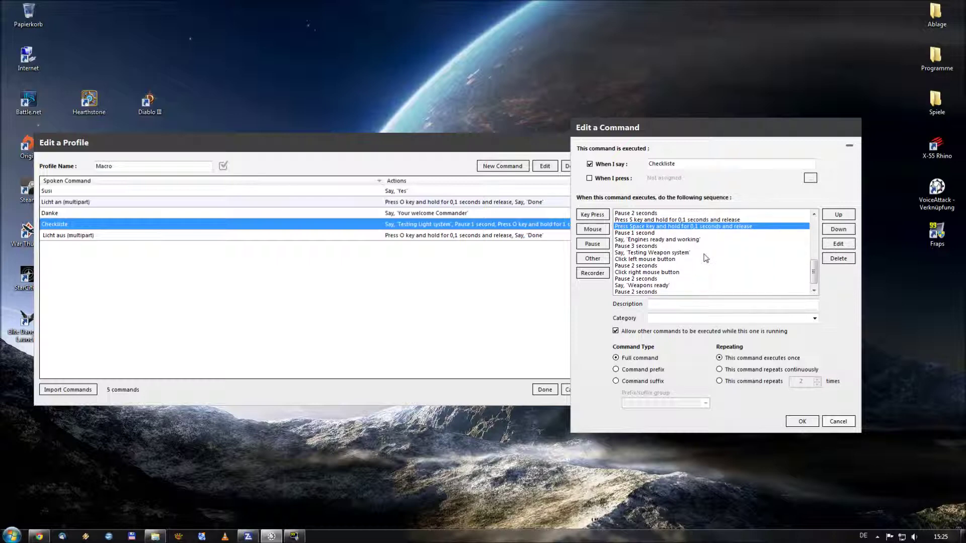
click(661, 254)
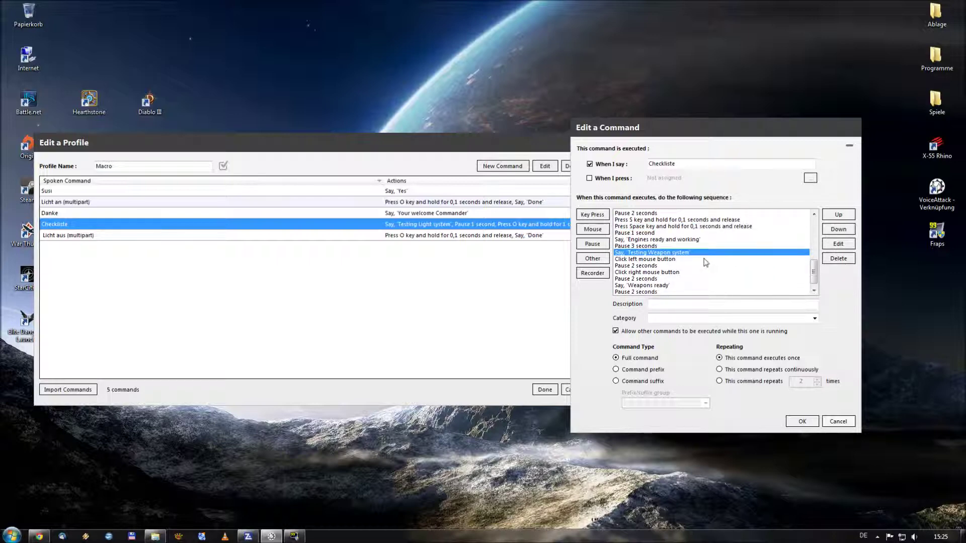
scroll(703, 260, down, 1)
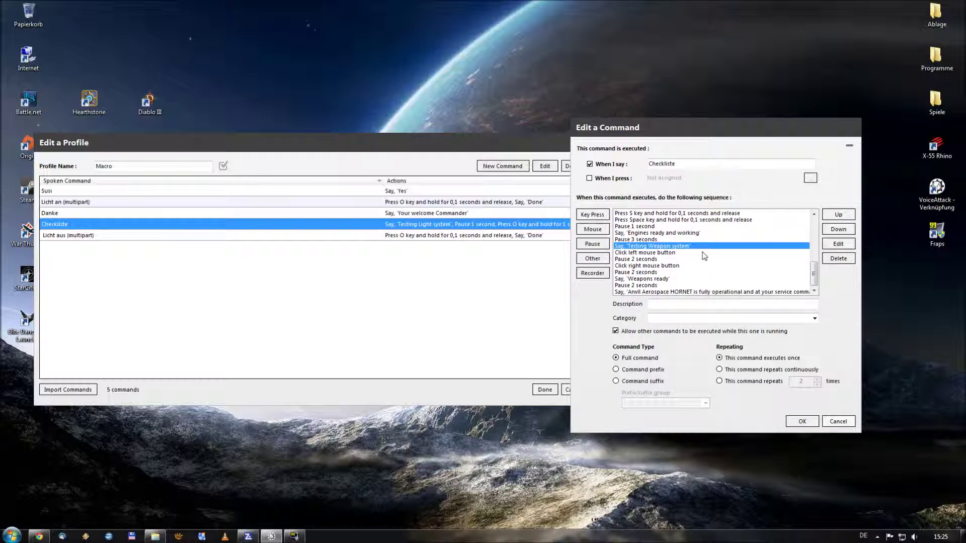
click(668, 252)
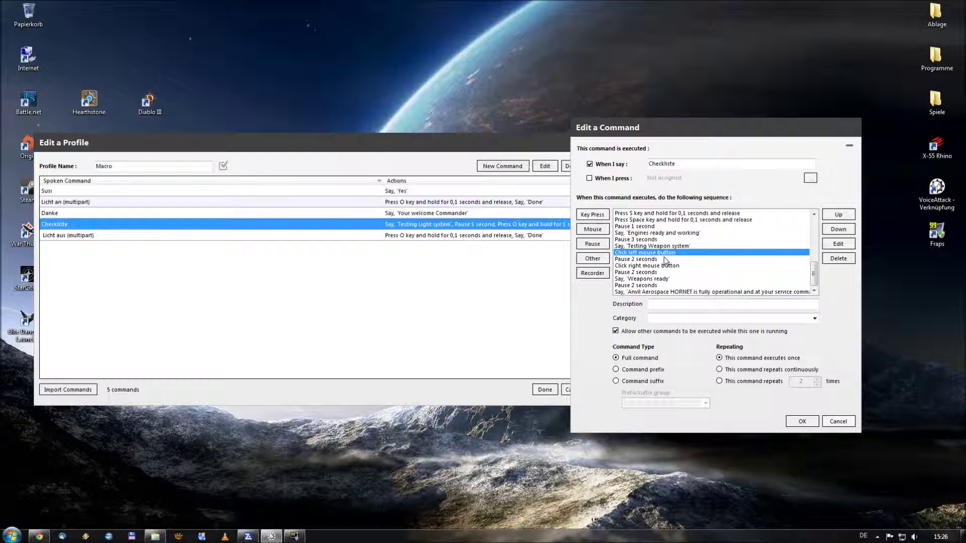
click(663, 266)
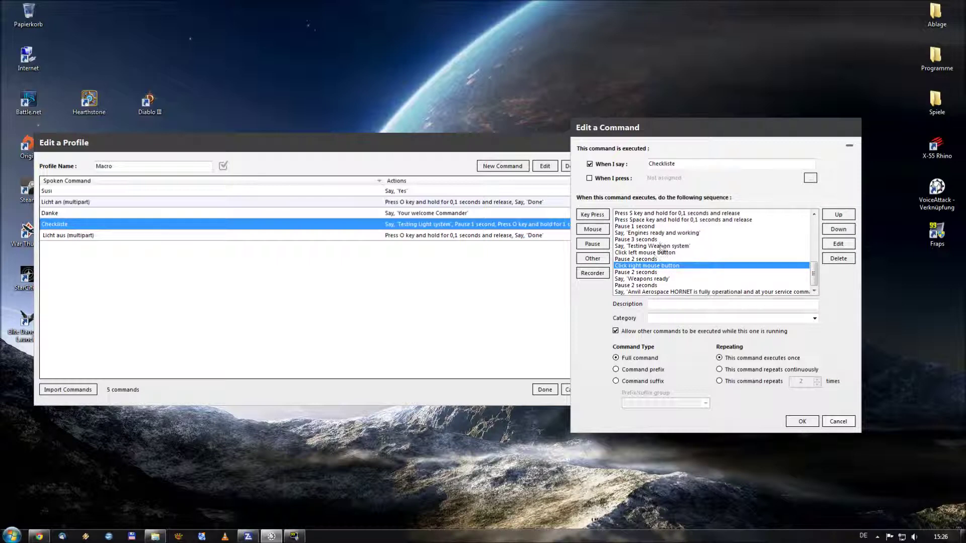
click(656, 253)
click(668, 259)
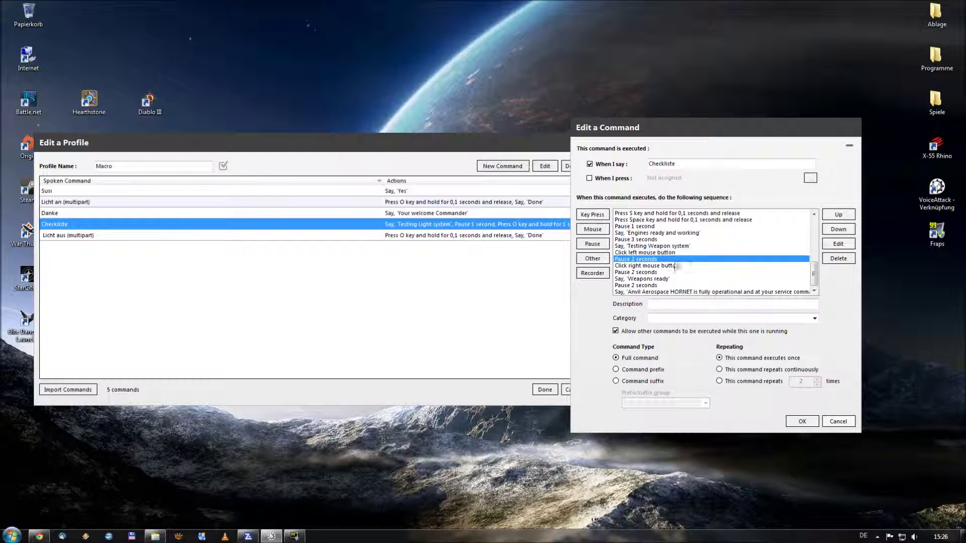
click(674, 266)
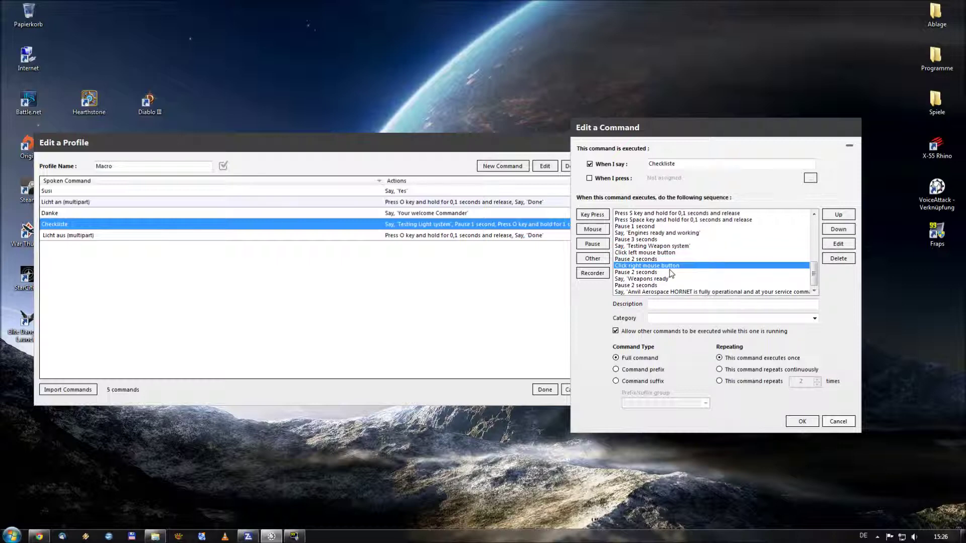
click(667, 273)
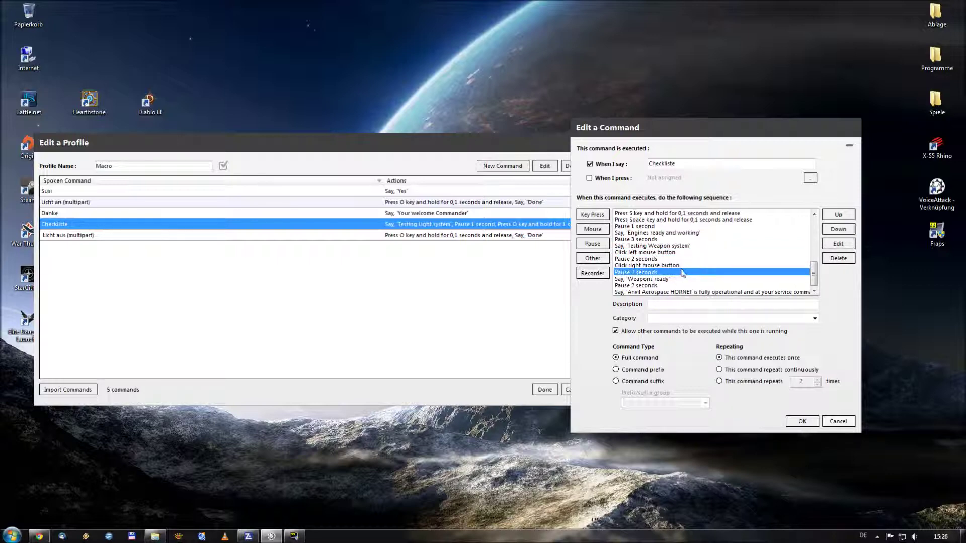
click(668, 279)
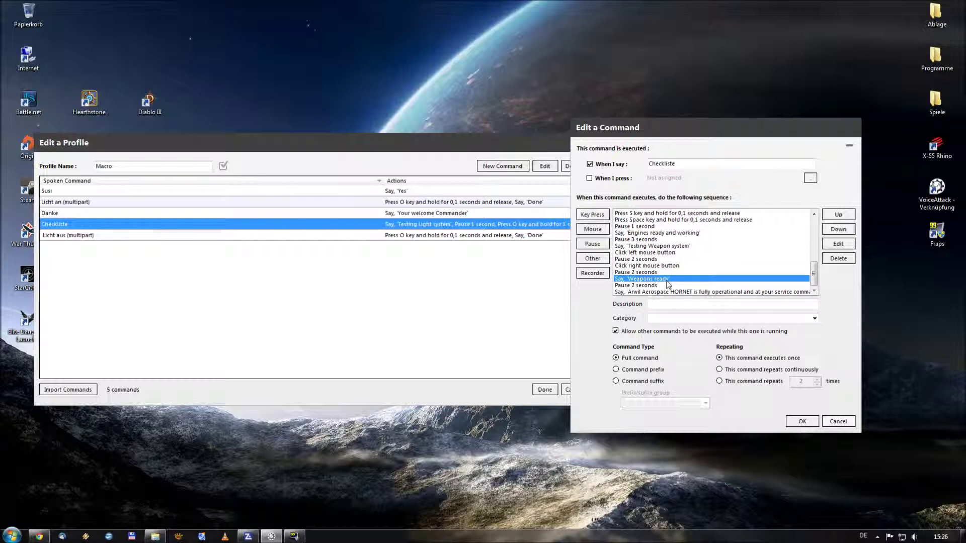
click(658, 285)
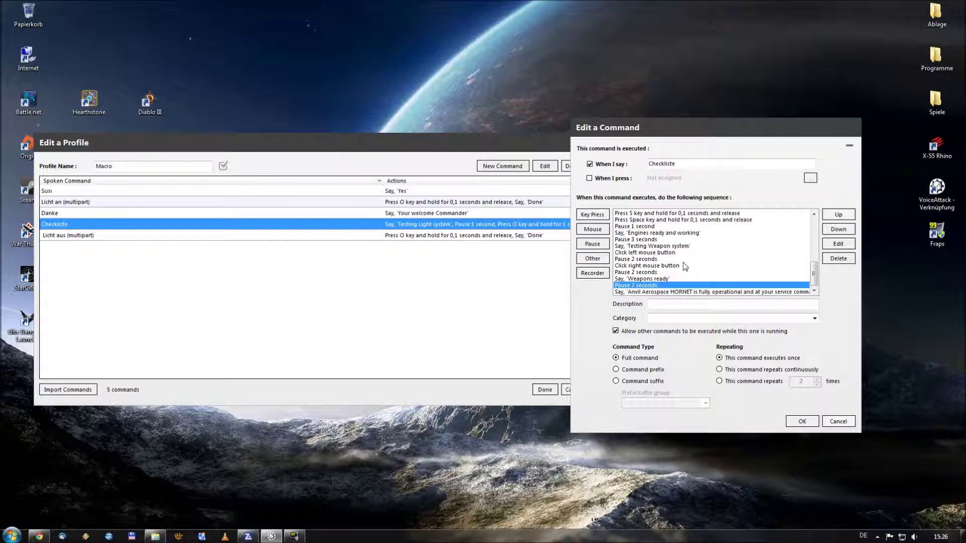
Step: View the text-to-speech settings of the closing 'Anvil Aerospace HORNET' announcement and close them without changes
click(655, 292)
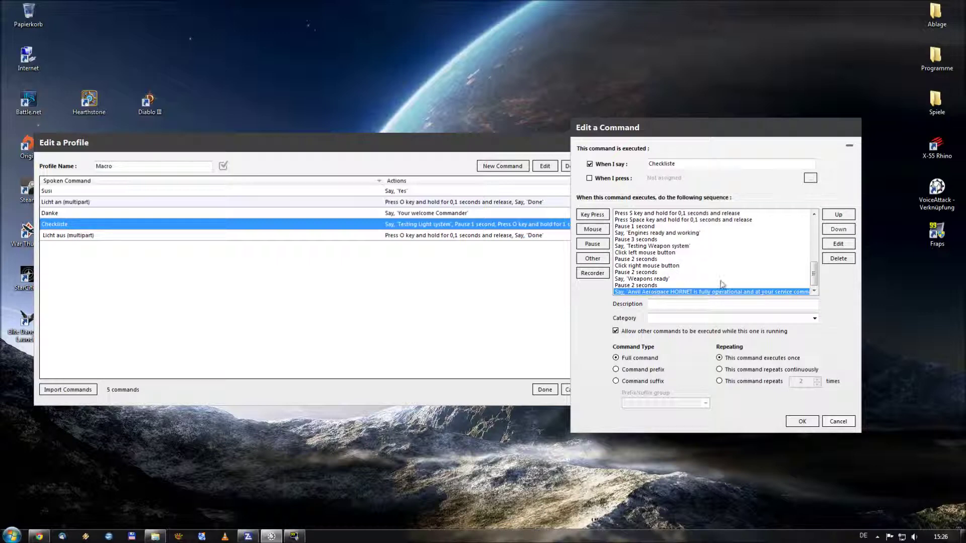
double_click(675, 293)
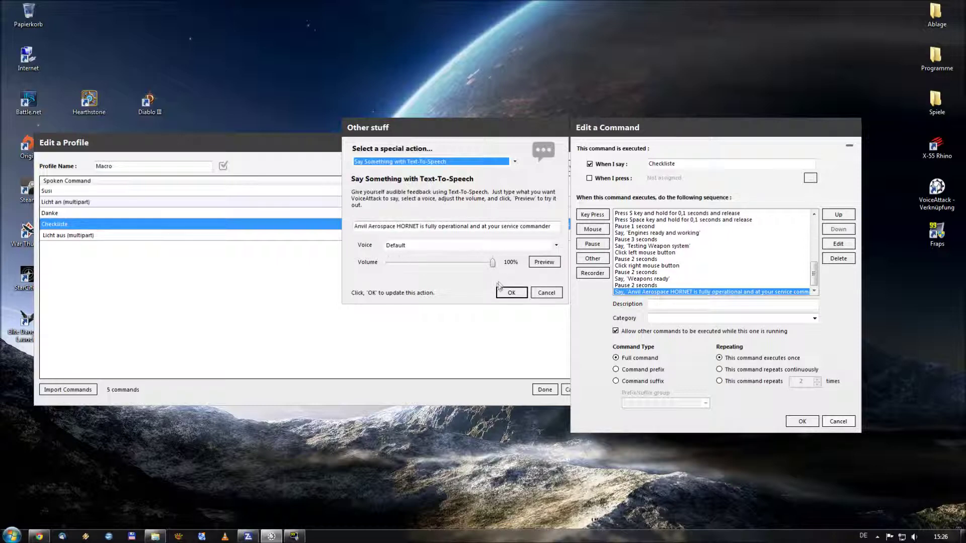
click(510, 294)
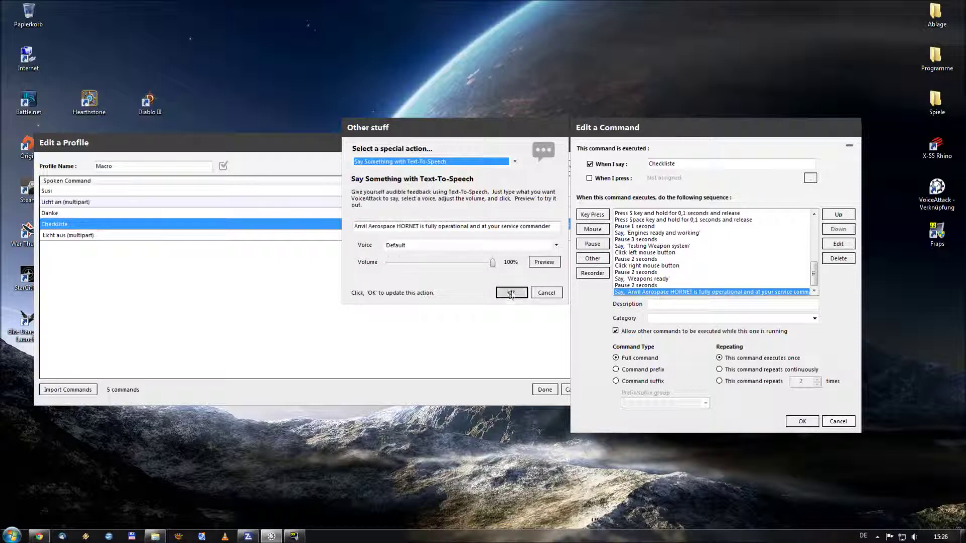
Step: Review the Checkliste sequence again from its beginning to the pause after the 'Energie System overview' announcement
click(729, 267)
scroll(714, 270, up, 3)
scroll(712, 268, up, 5)
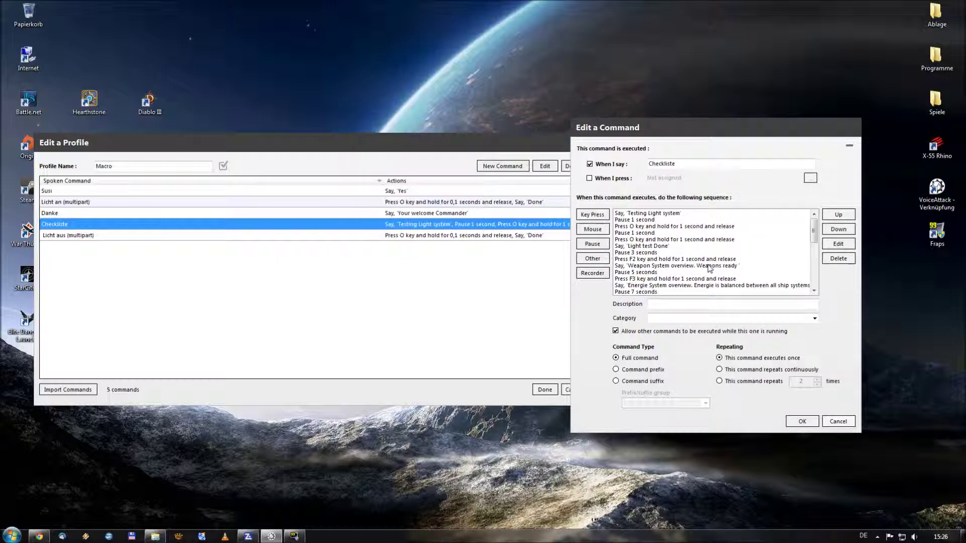
click(693, 227)
scroll(693, 232, down, 3)
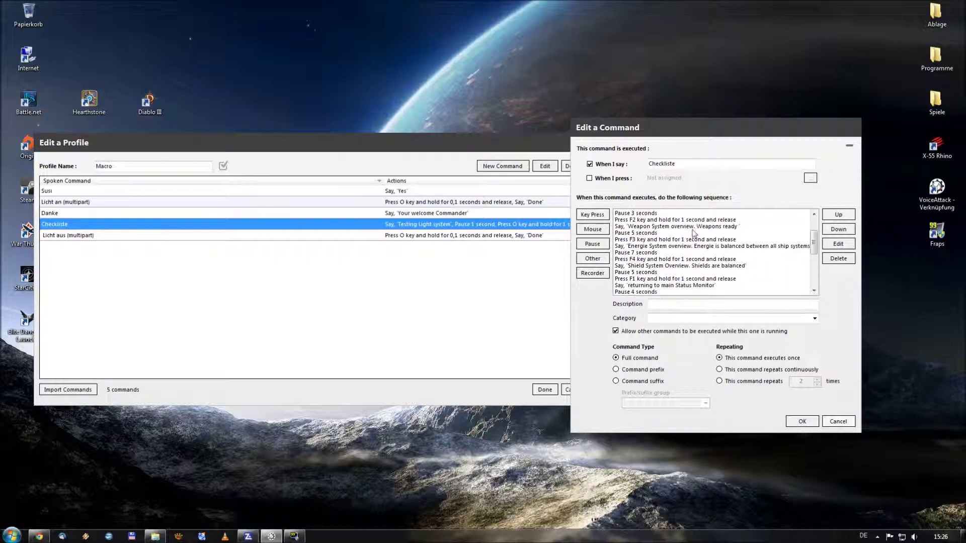
click(682, 234)
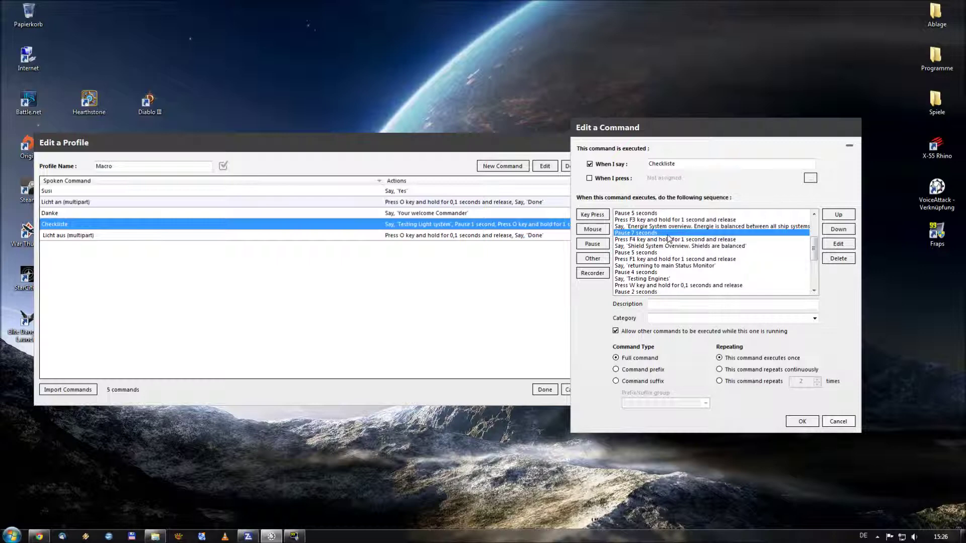
Step: Examine the Checkliste sequence from the 'Energie System overview' announcement to the left mouse button action in the weapon test
click(668, 226)
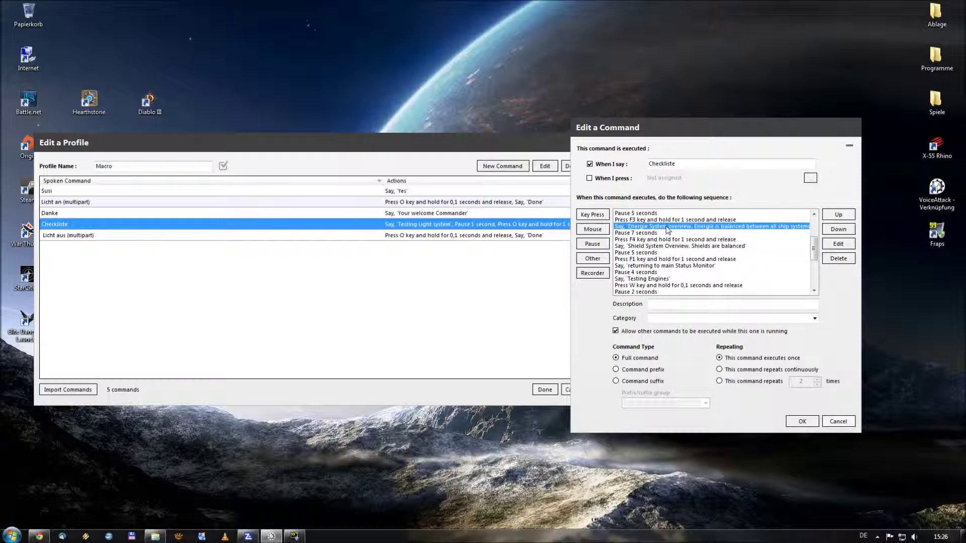
scroll(668, 228, down, 4)
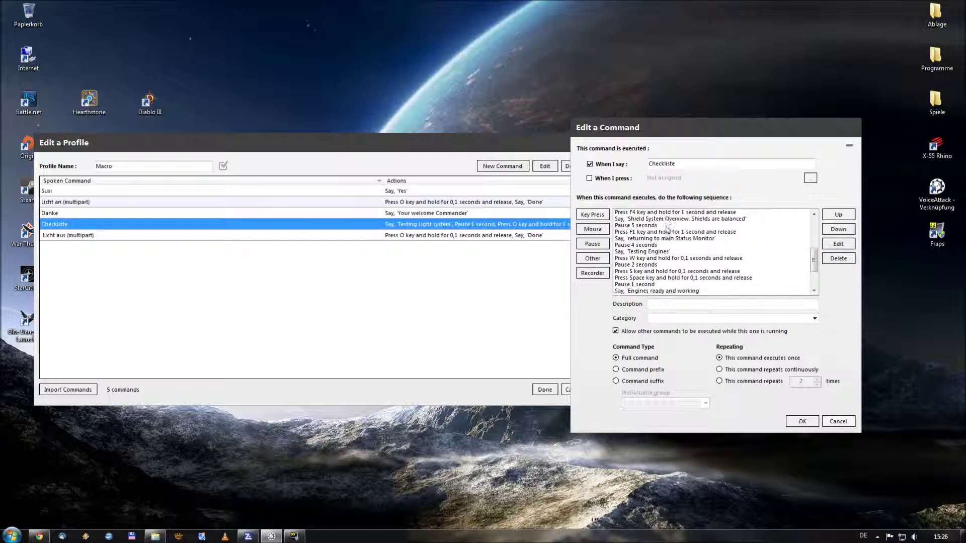
scroll(667, 229, down, 1)
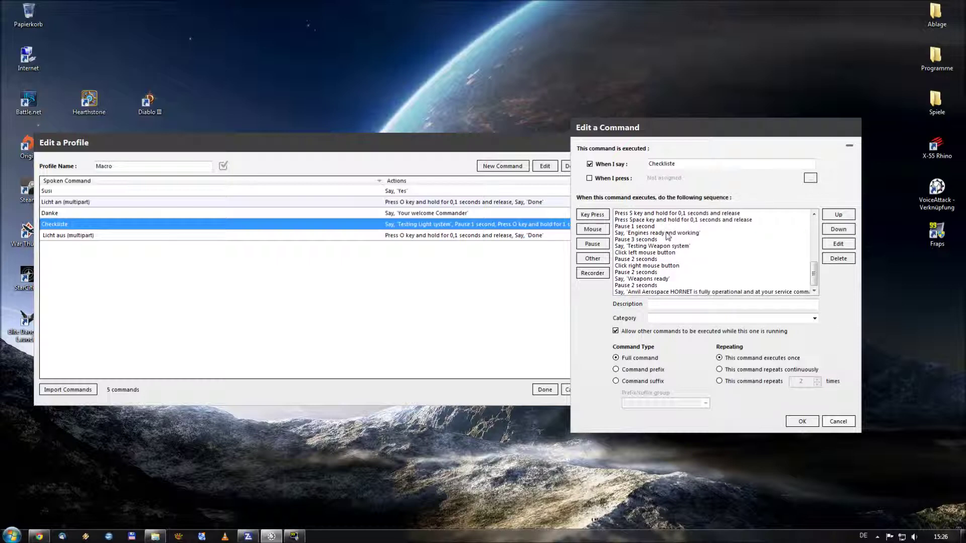
click(670, 253)
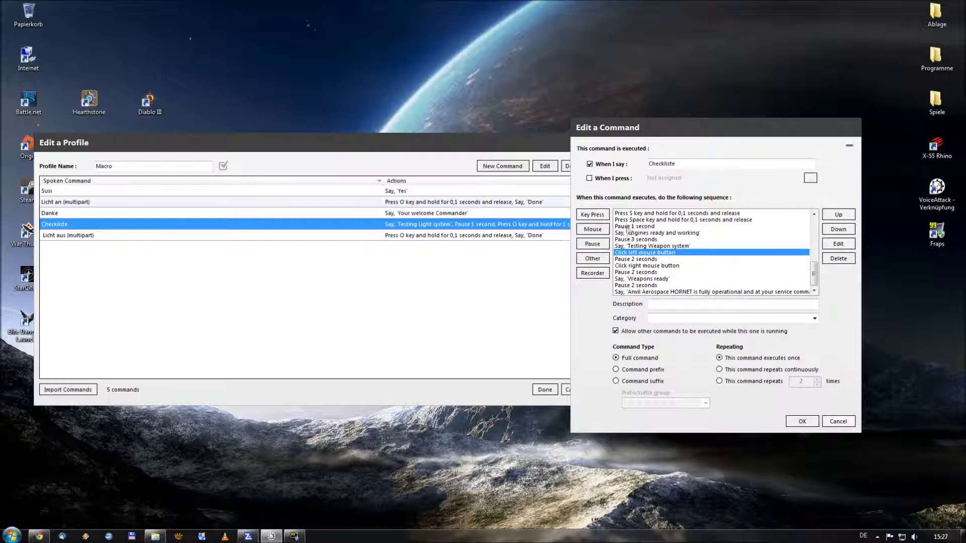
Step: View the available mouse actions for the Checkliste command and close their dialog without adding one
click(592, 233)
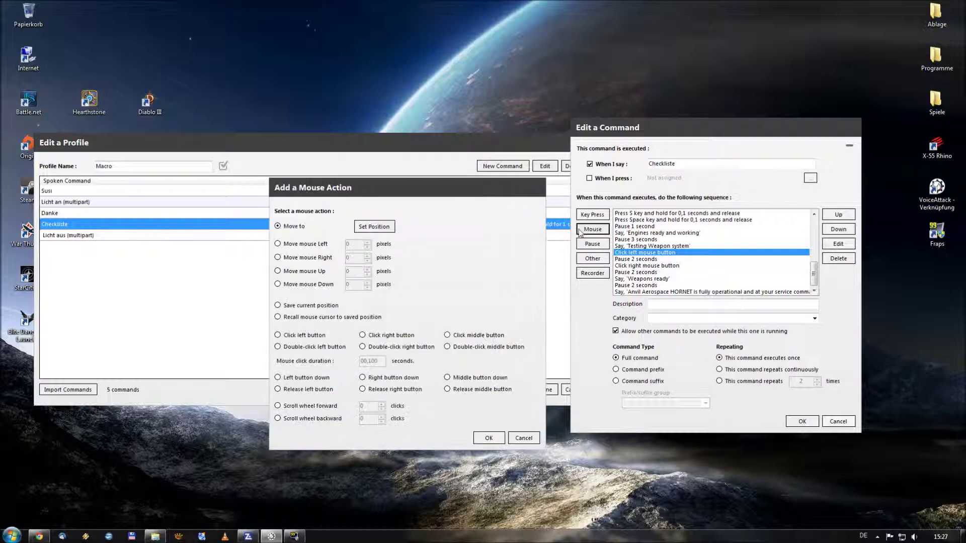
drag(427, 179, 449, 120)
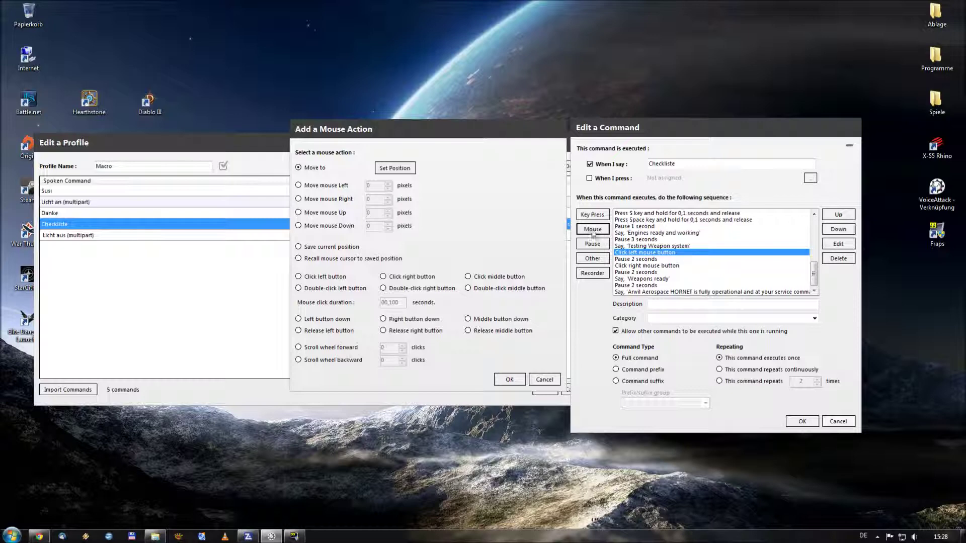
click(306, 186)
click(543, 380)
Step: Review the end of the Checkliste sequence, from the left mouse button action to the closing 'Anvil Aerospace HORNET' announcement
click(657, 259)
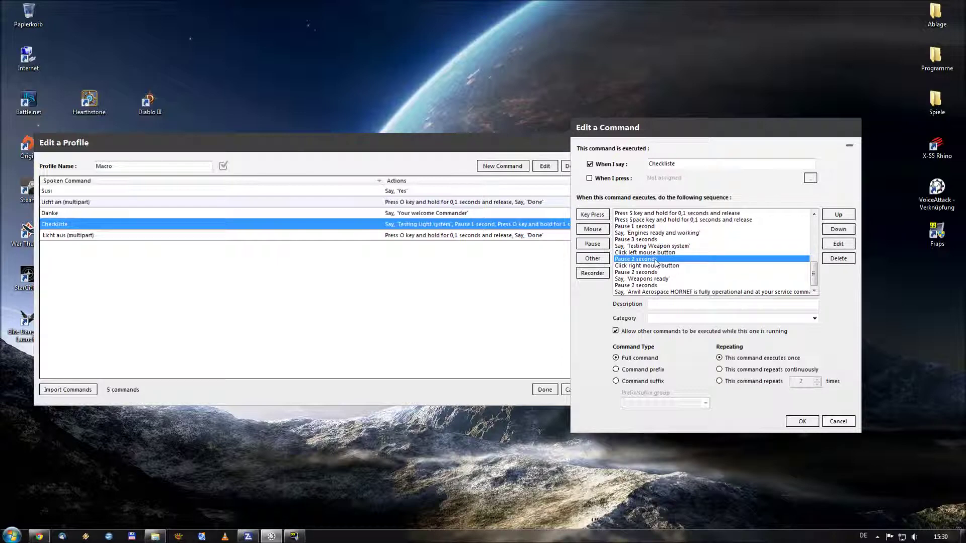
key(Up)
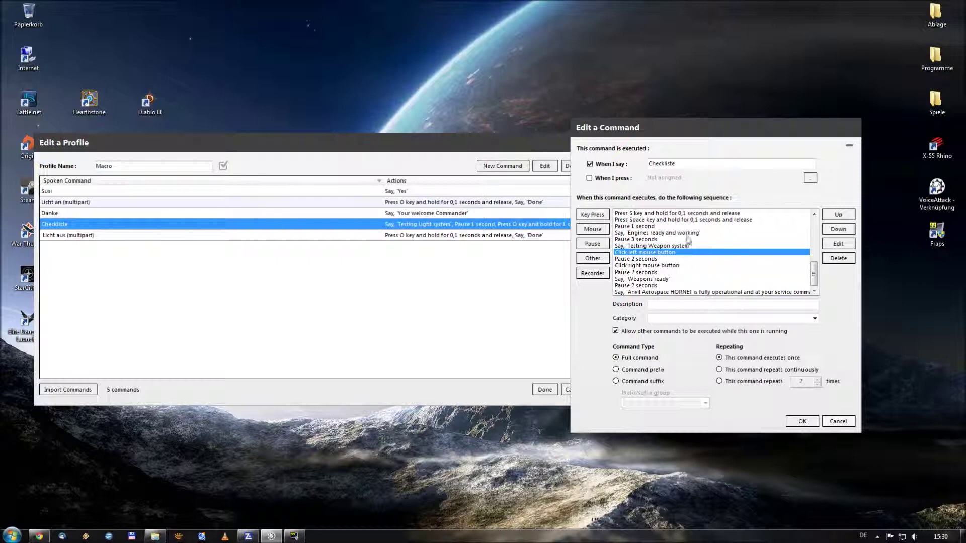
click(663, 272)
click(668, 278)
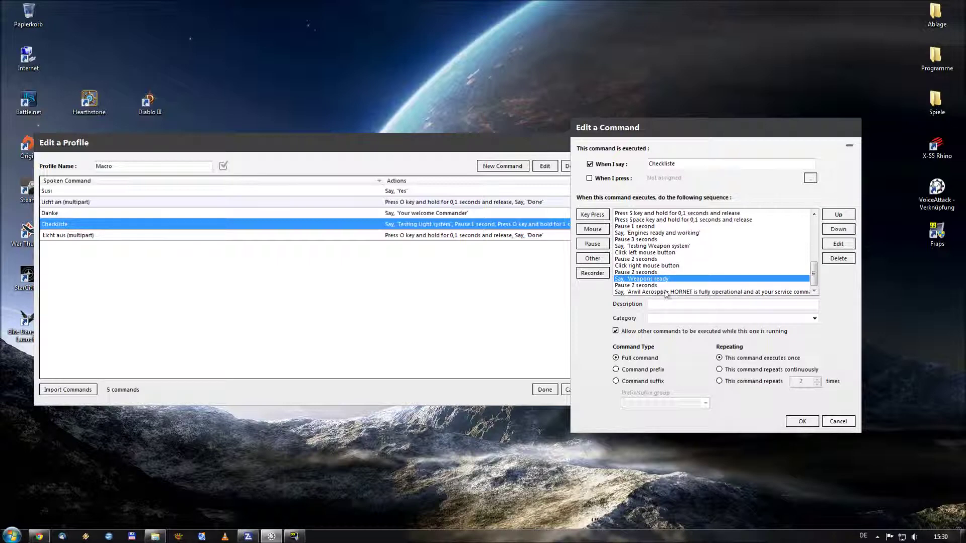
click(665, 292)
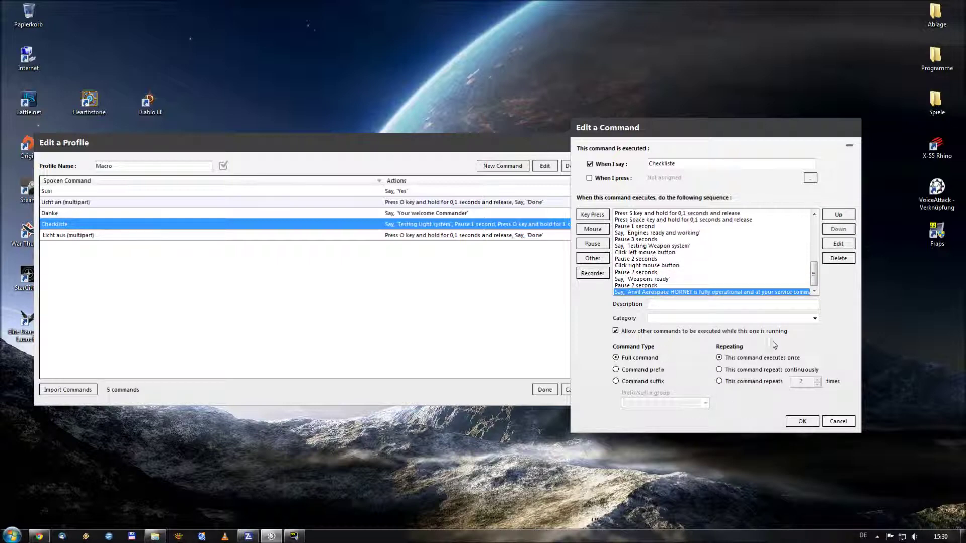
Step: Look over the whole Checkliste sequence once more and close the command without saving changes
scroll(702, 275, up, 4)
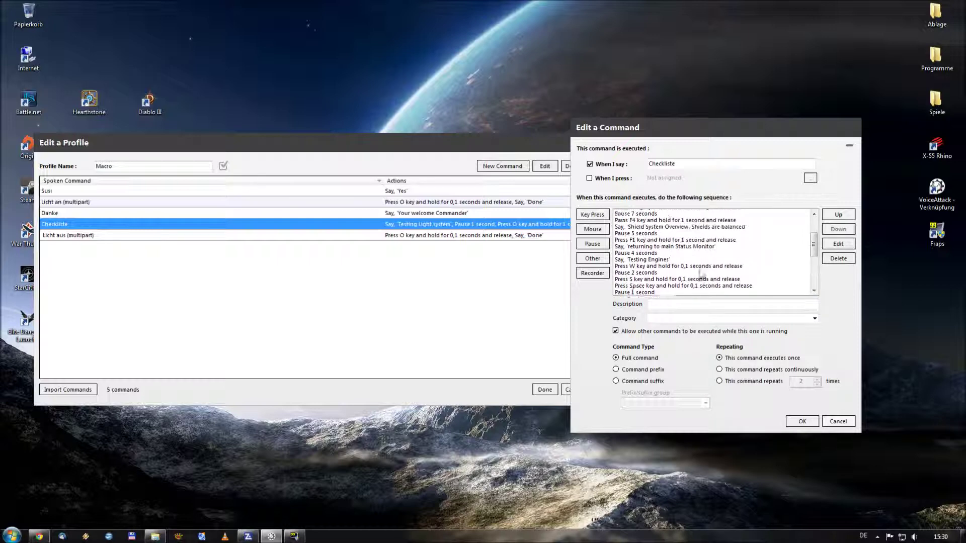
scroll(702, 274, up, 4)
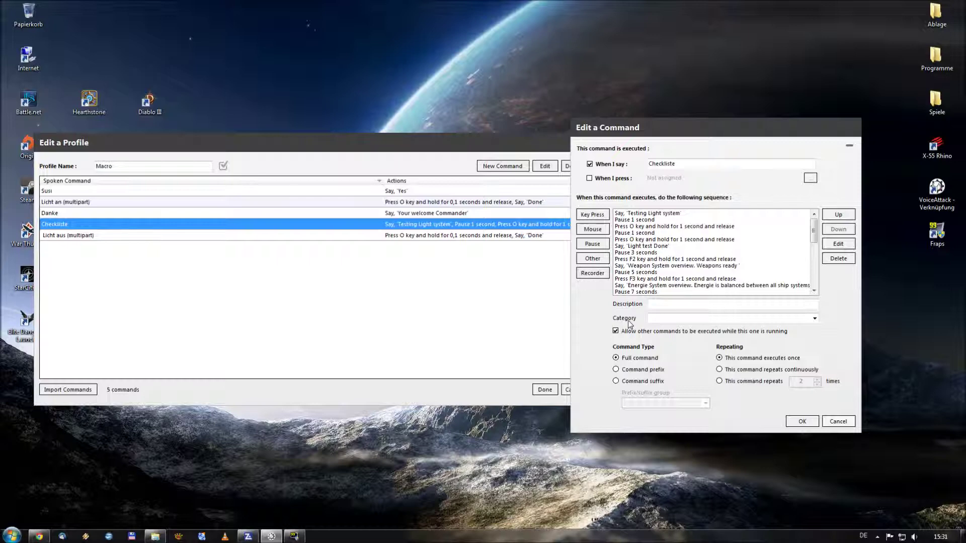
click(677, 267)
scroll(677, 270, down, 3)
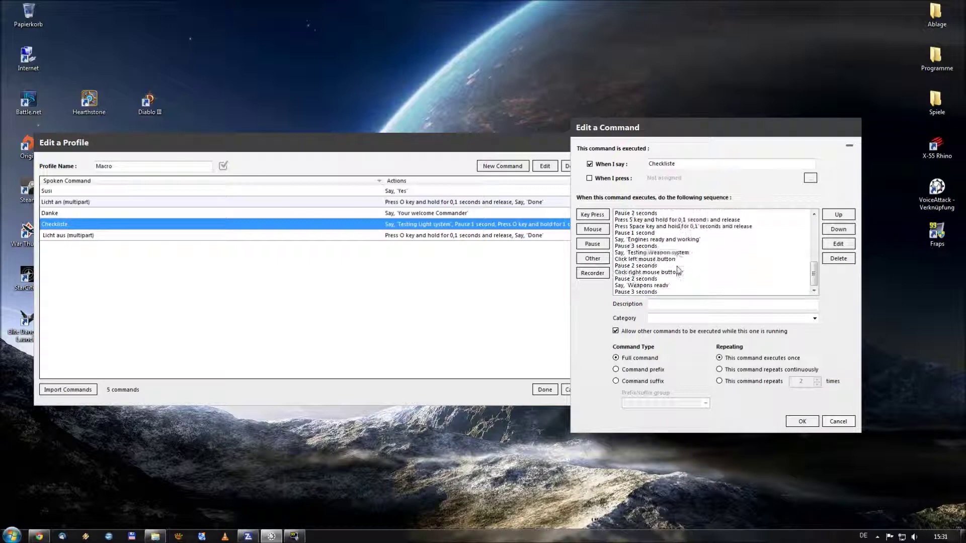
scroll(677, 271, up, 3)
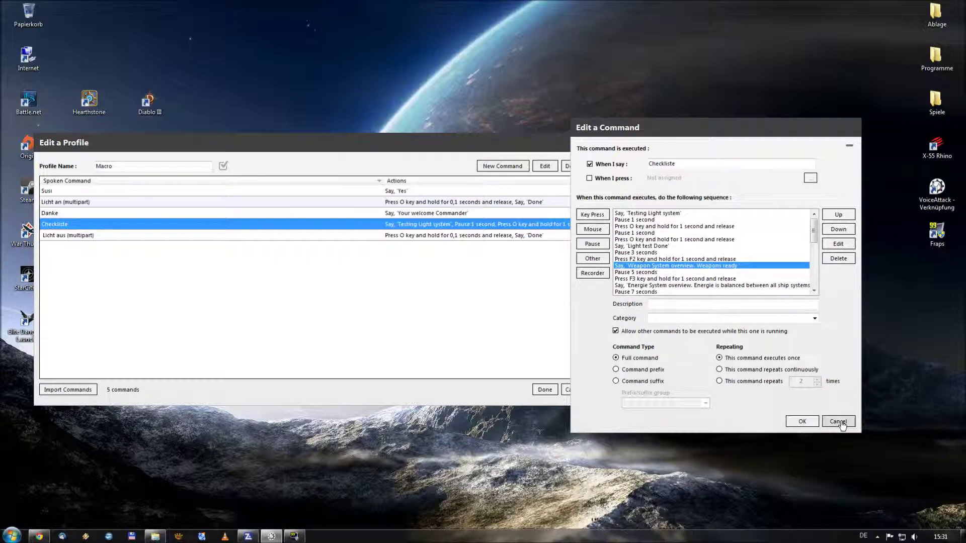
click(825, 422)
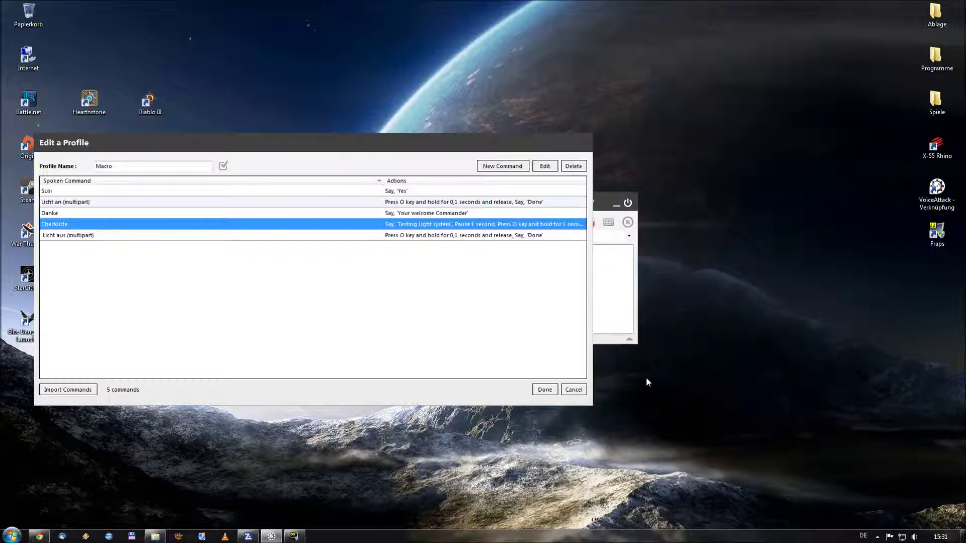
Step: Select the 'Licht aus' command, finish editing the Macro profile and minimize VoiceAttack
click(113, 236)
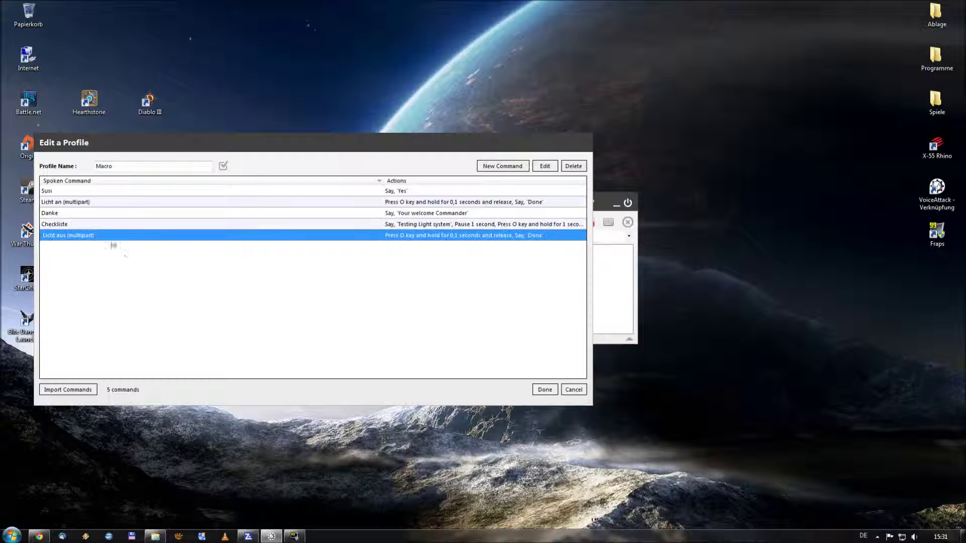
click(536, 391)
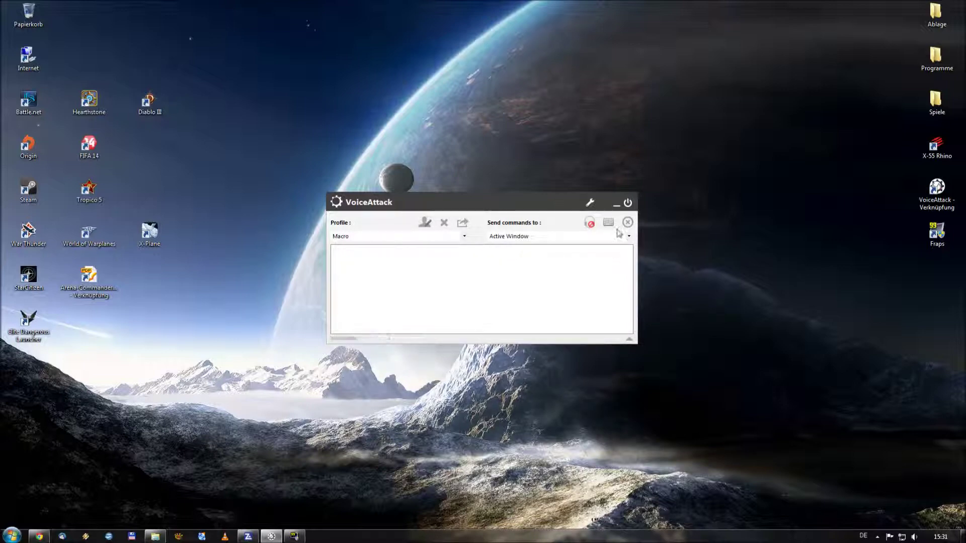
click(616, 205)
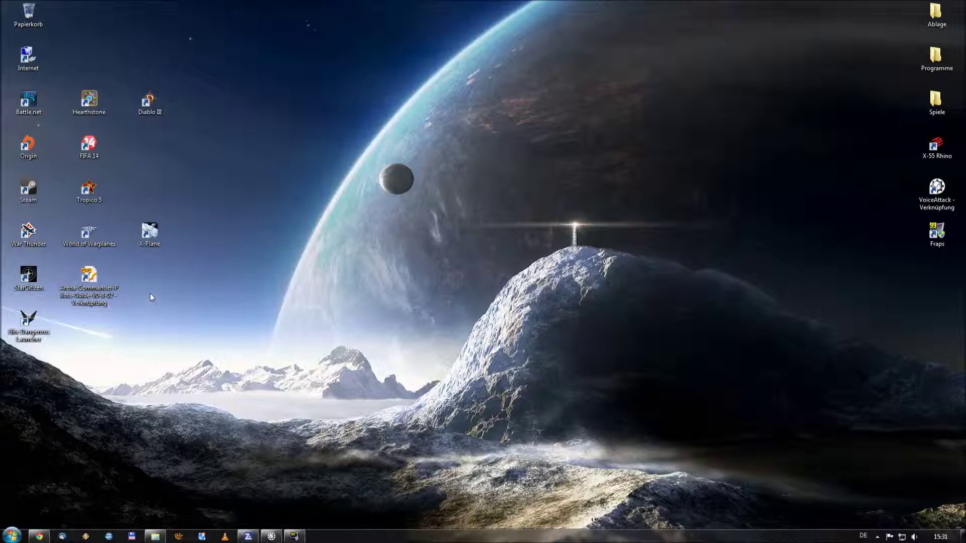
Step: Open the Arena Commander Pilots Guide from the desktop, consult its Default Keyboard Layout page and close the document
double_click(92, 285)
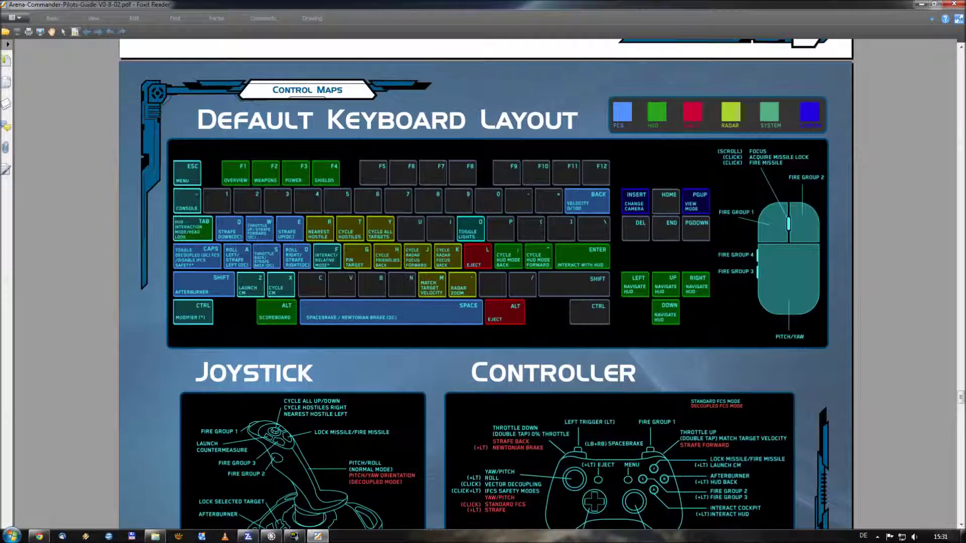
scroll(632, 168, up, 10)
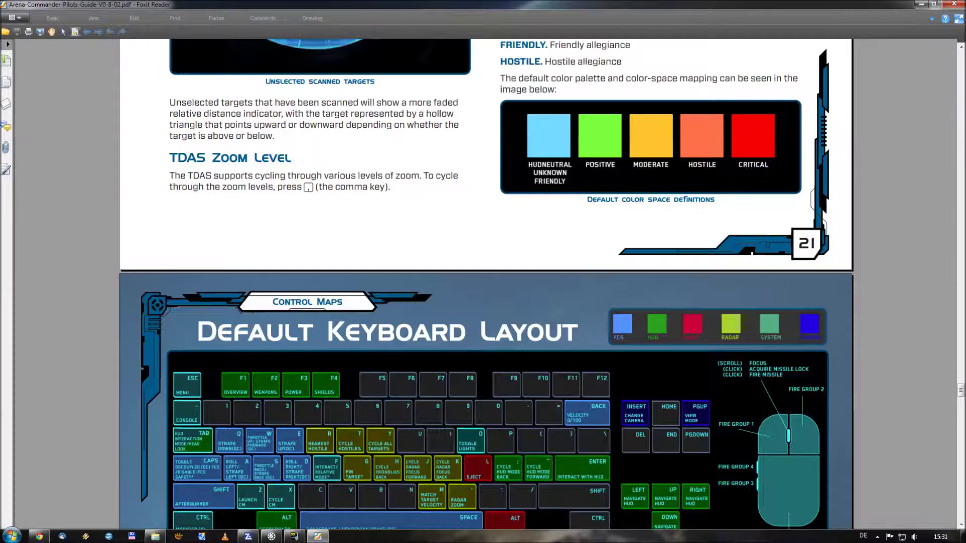
scroll(629, 171, down, 10)
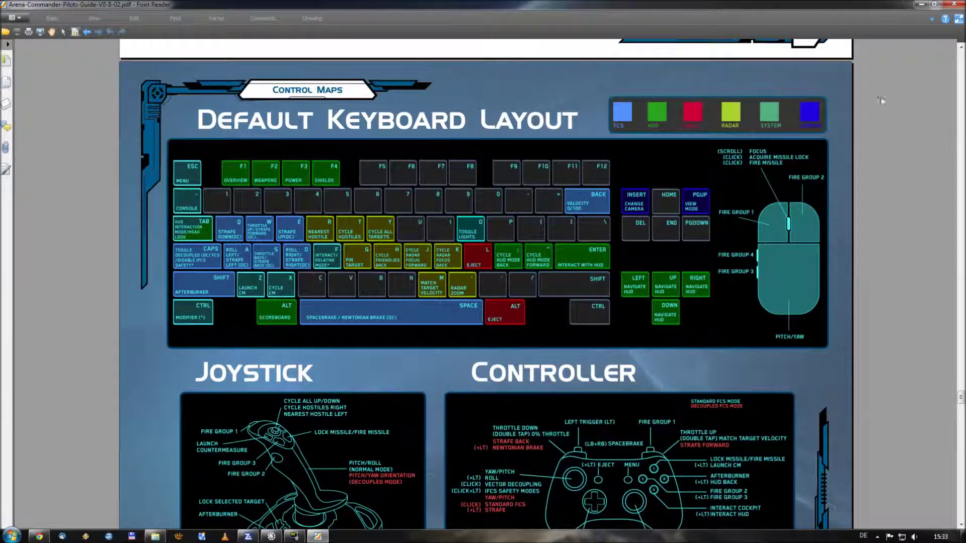
click(953, 4)
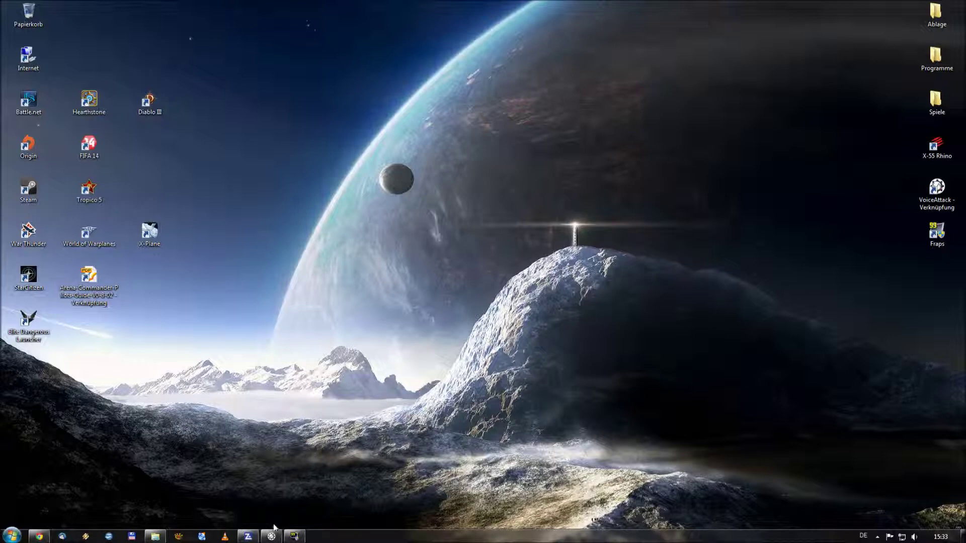
Step: Switch back to VoiceAttack, open the file selection for importing a profile and cancel it without choosing a file
click(271, 536)
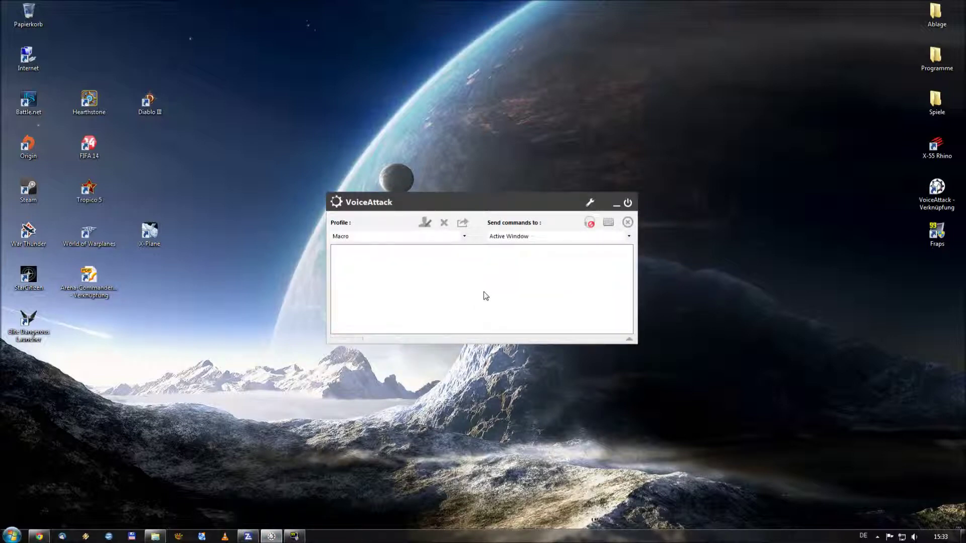
click(463, 237)
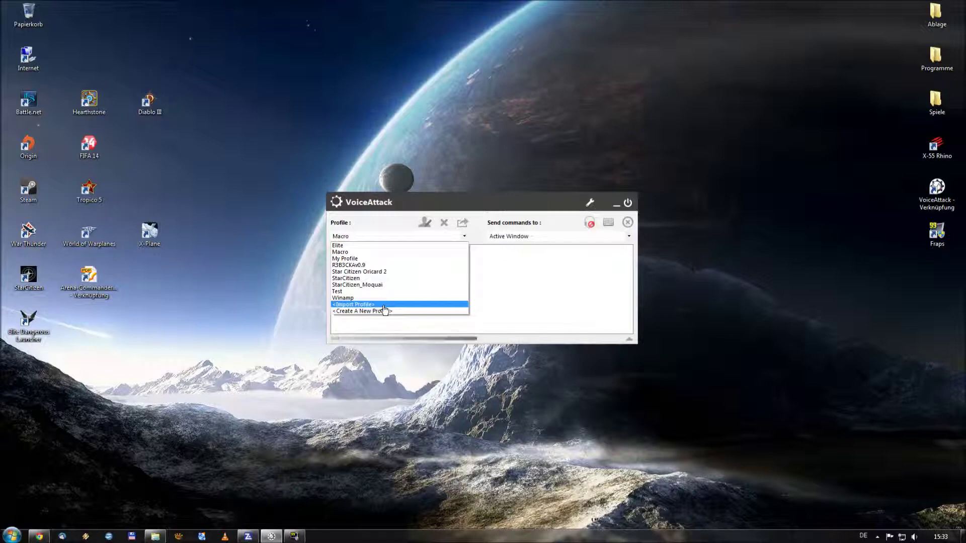
click(383, 305)
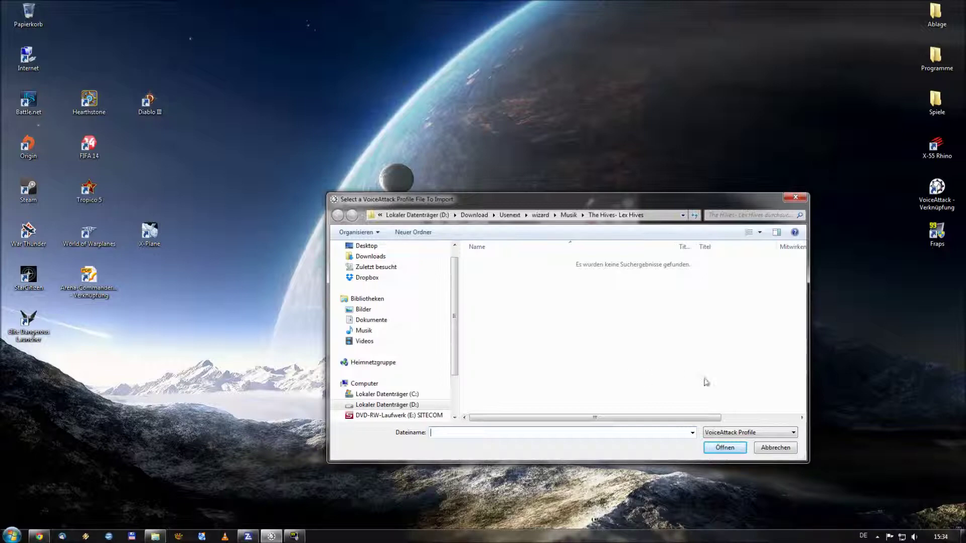
click(777, 448)
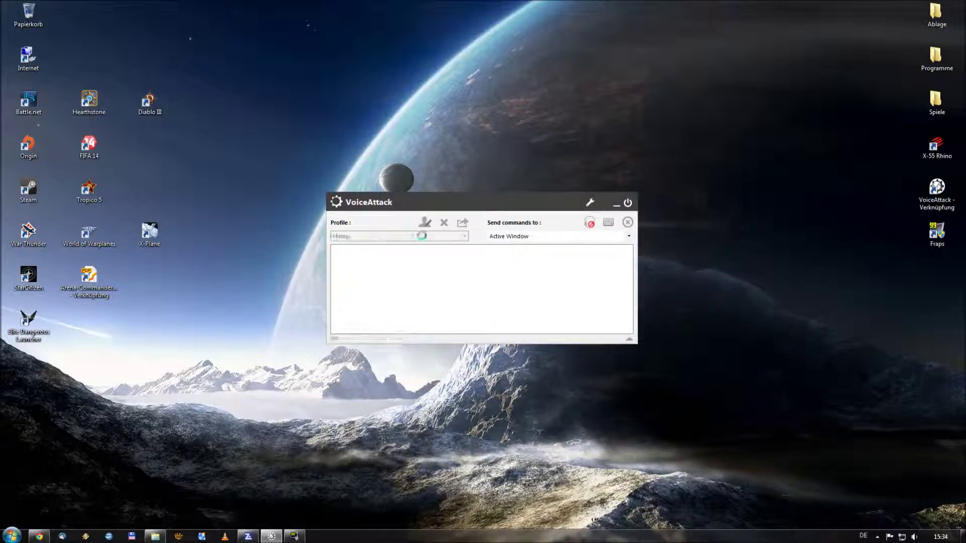
Step: View the profiles that the Macro profile's Checkliste command can be copied to, and close the profile without copying or saving
click(424, 223)
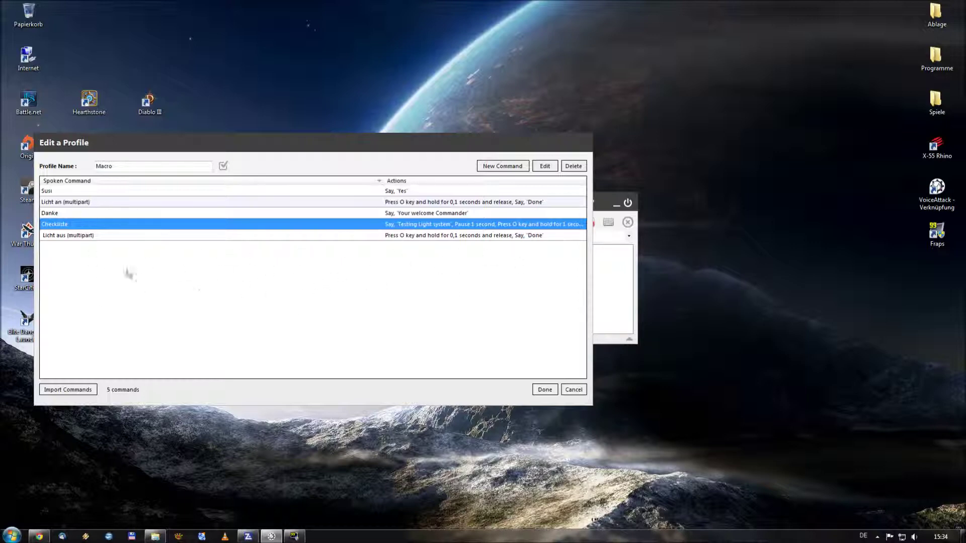
right_click(105, 225)
mouse_move(126, 244)
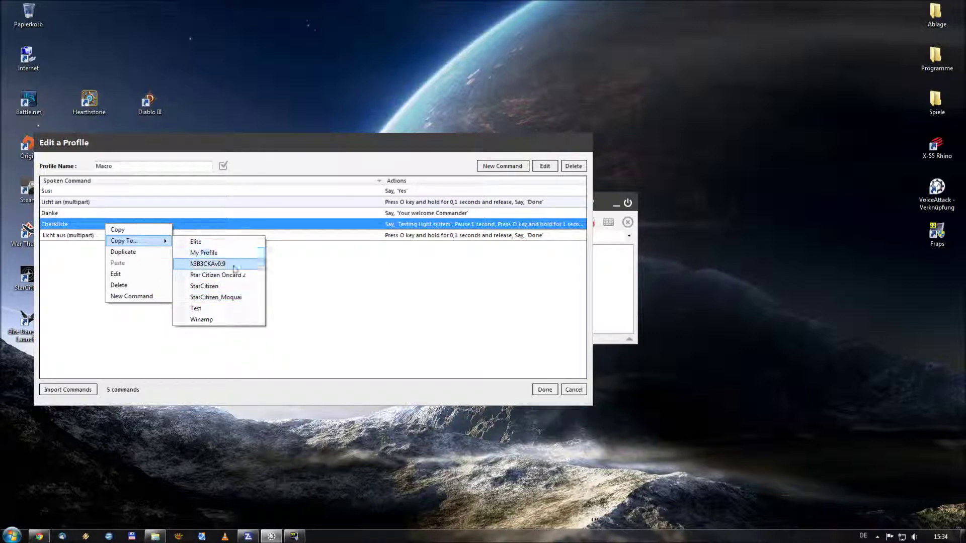
click(368, 274)
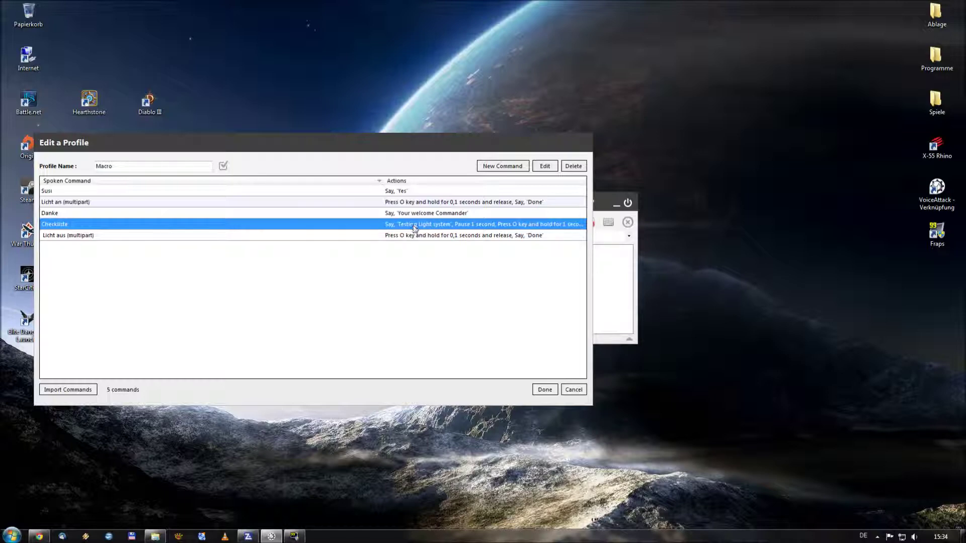
click(584, 389)
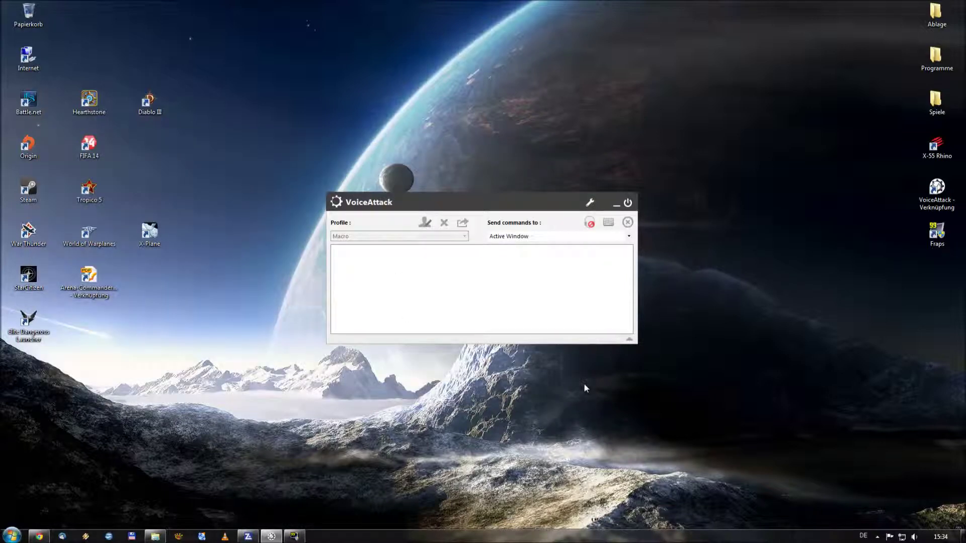